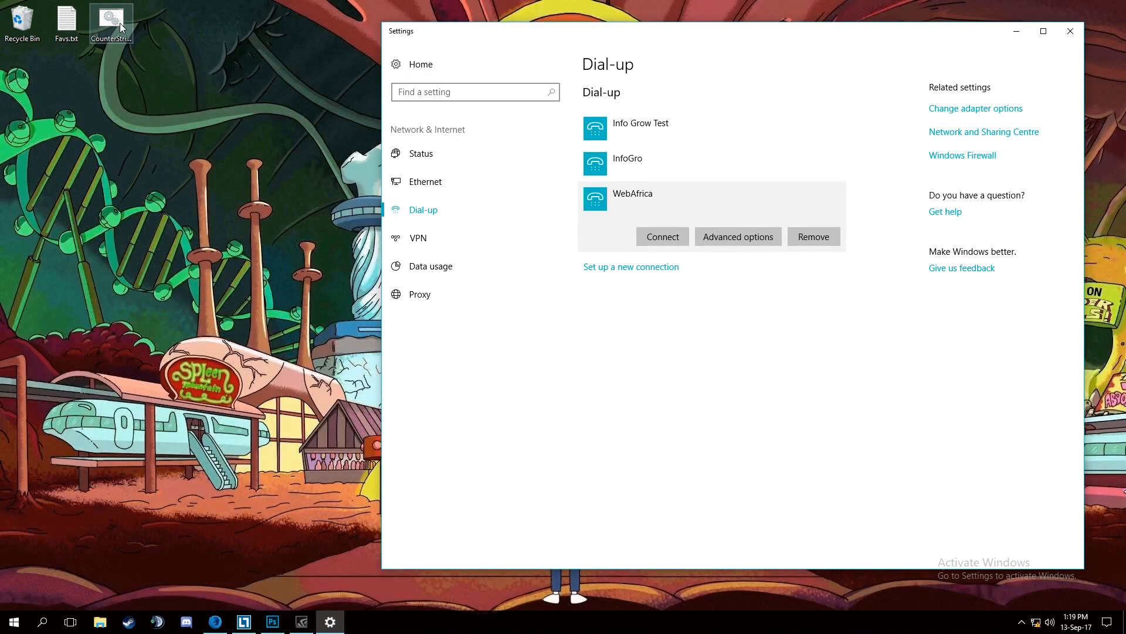
Connect the WebAfrica dial-up connection.
drag(612, 34, 547, 41)
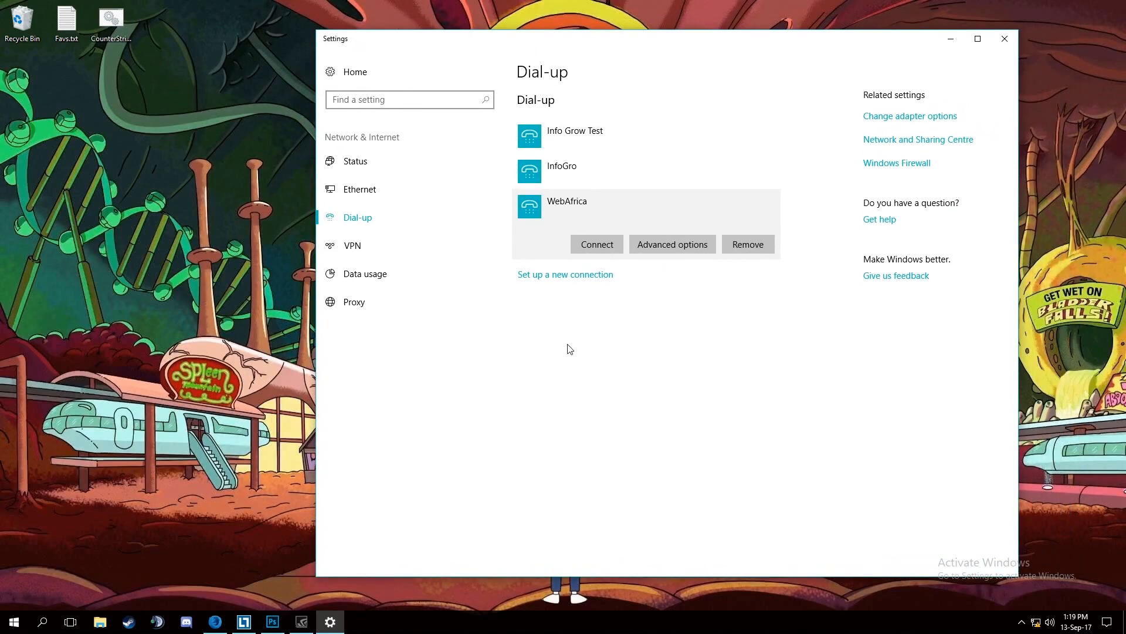
click(588, 244)
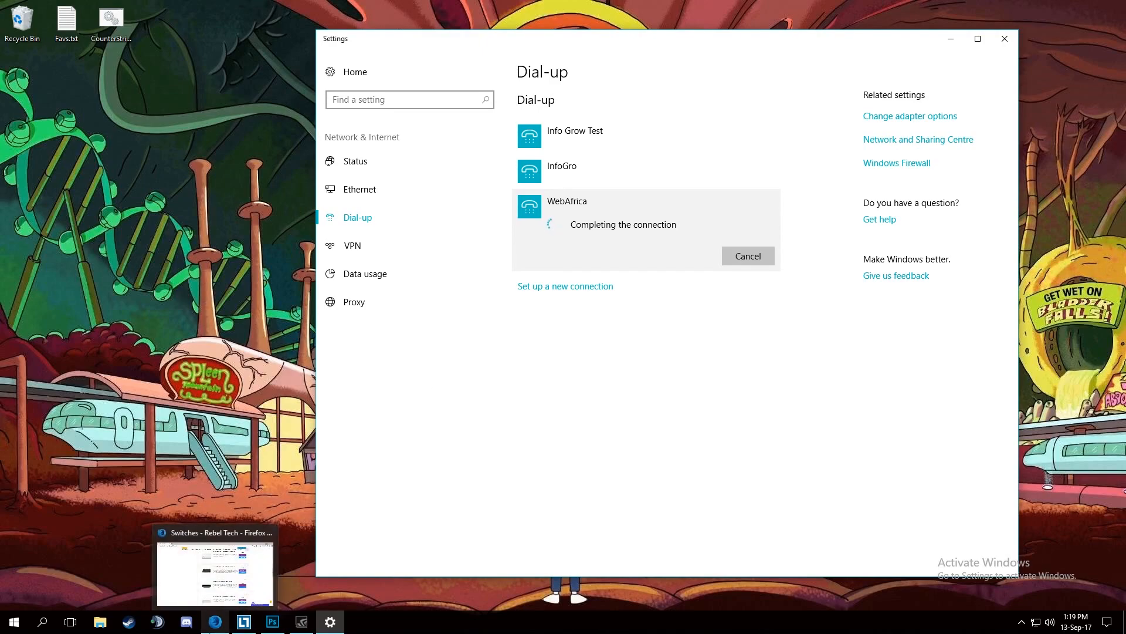
Switch to Firefox and test the internet access by searching for "fluffy jewnicorns" in a new tab.
click(216, 621)
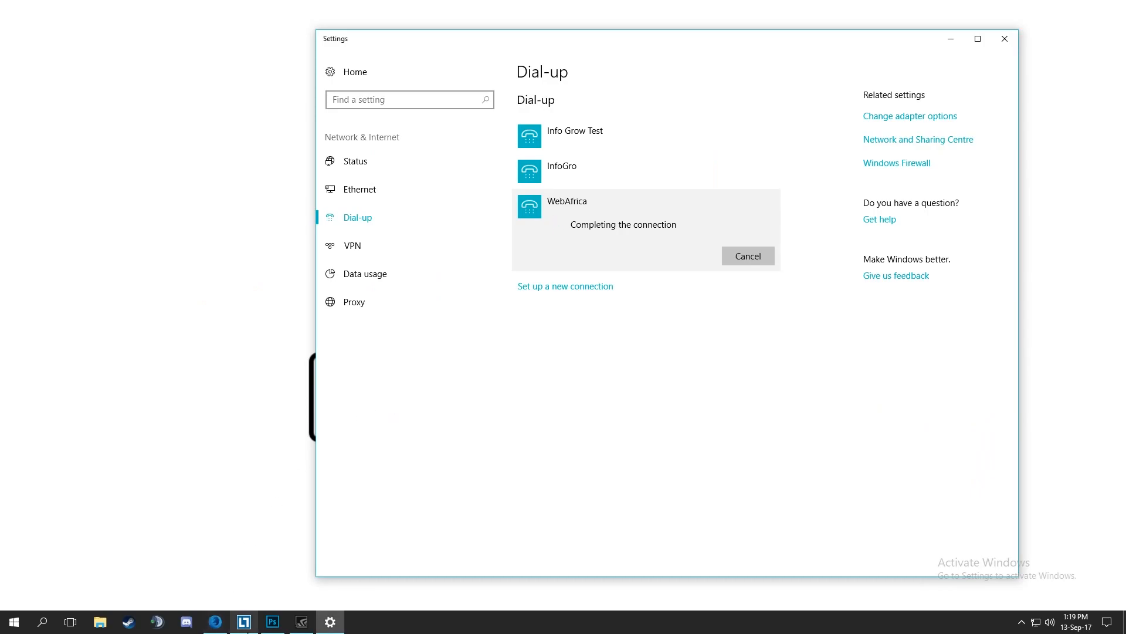
mouse_move(218, 630)
click(216, 621)
click(144, 10)
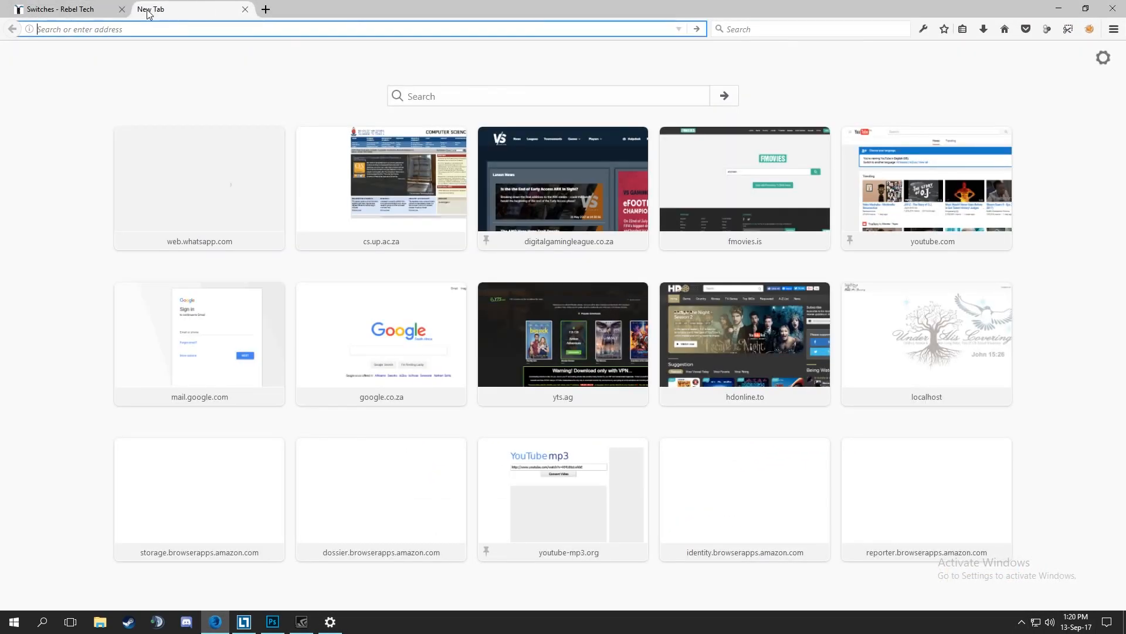
text(fluffy jewnicorns)
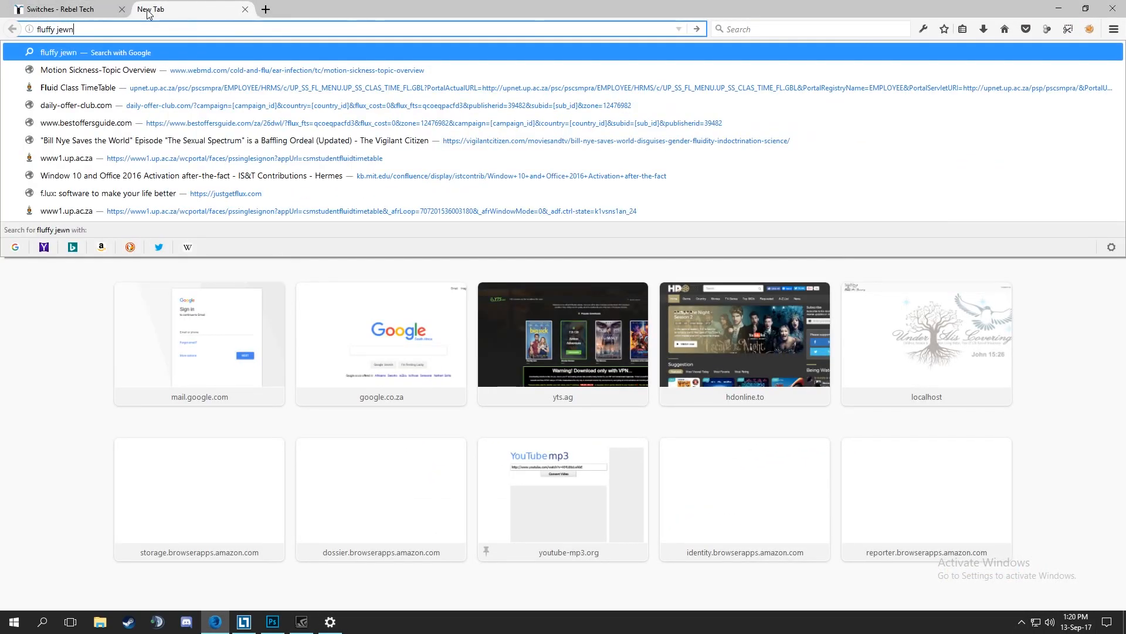
key(Return)
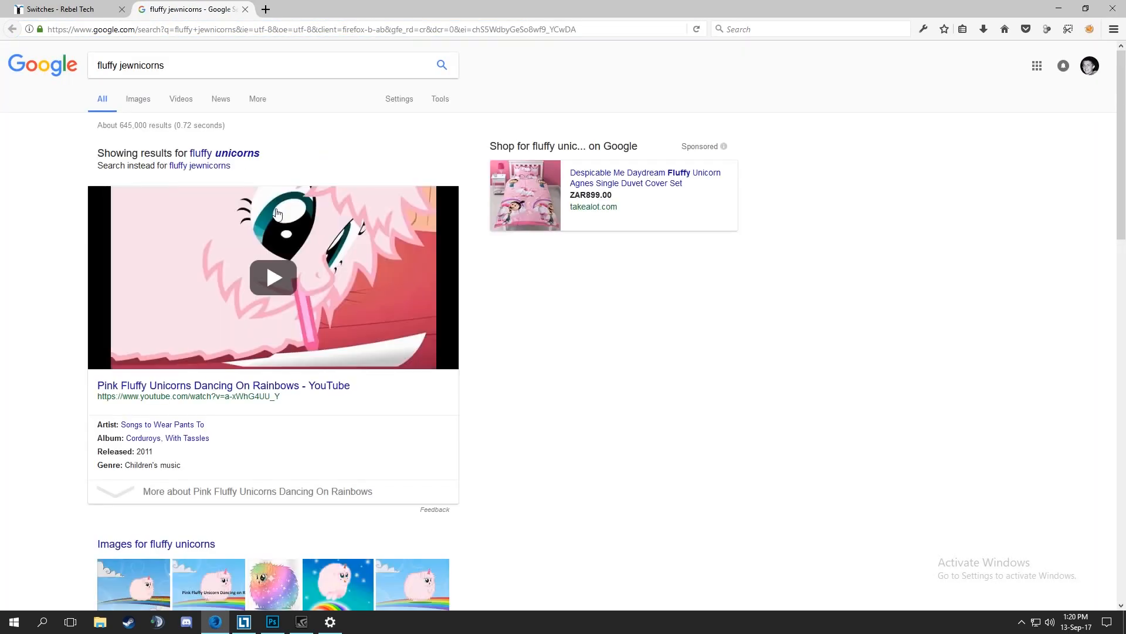
Show the search results for the exact spelling "fluffy jewnicorns" and close that browser tab.
scroll(286, 284, down, 2)
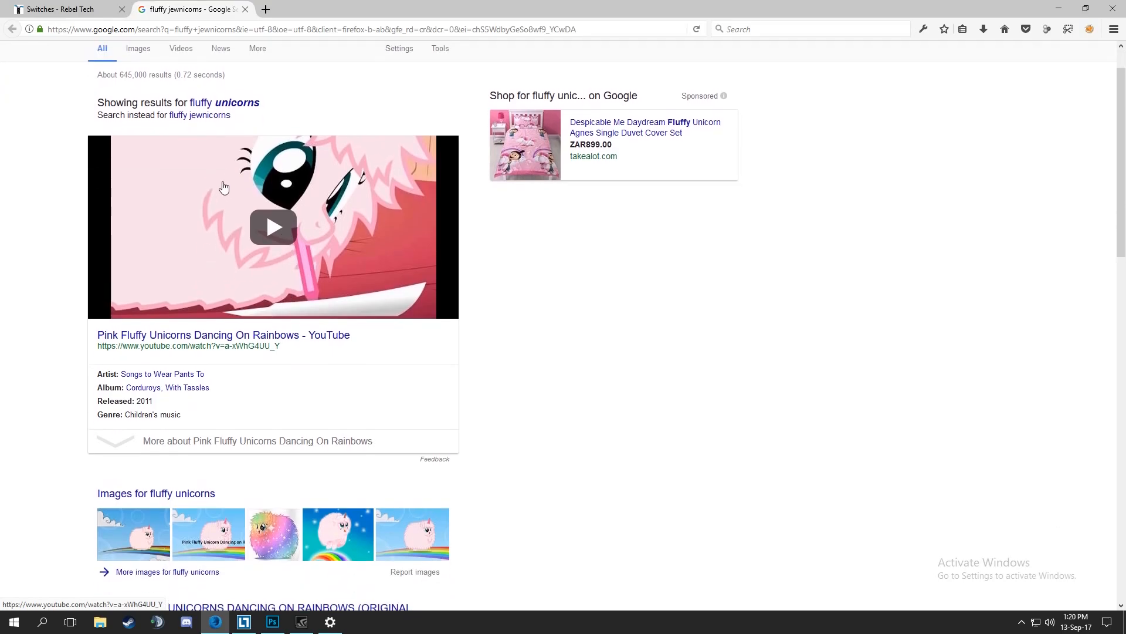
scroll(253, 229, up, 2)
click(219, 170)
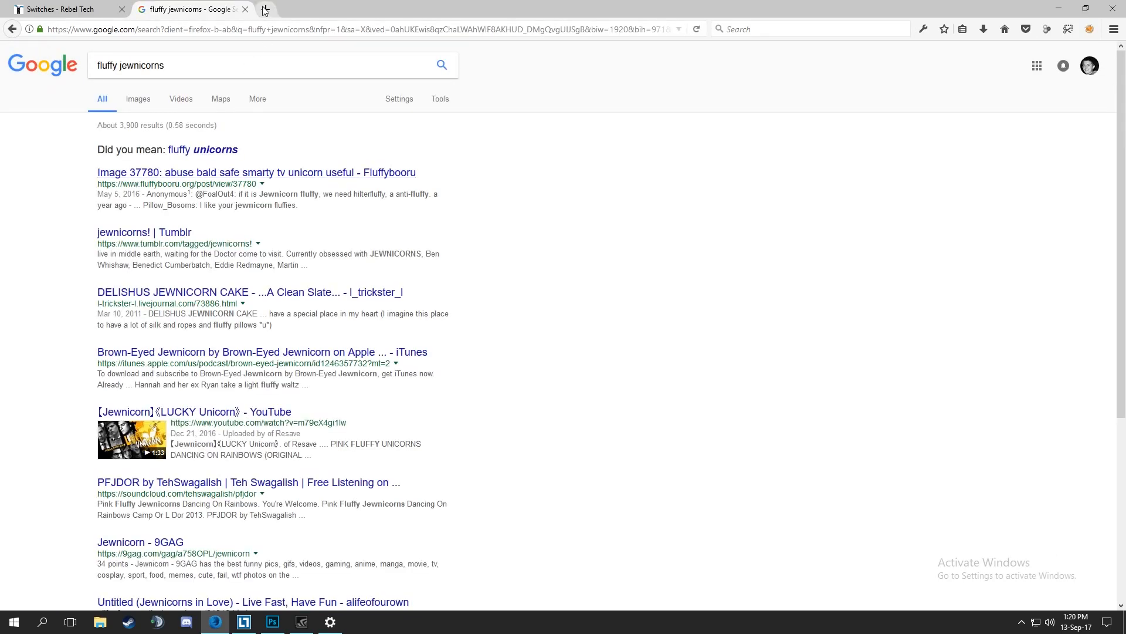
click(246, 10)
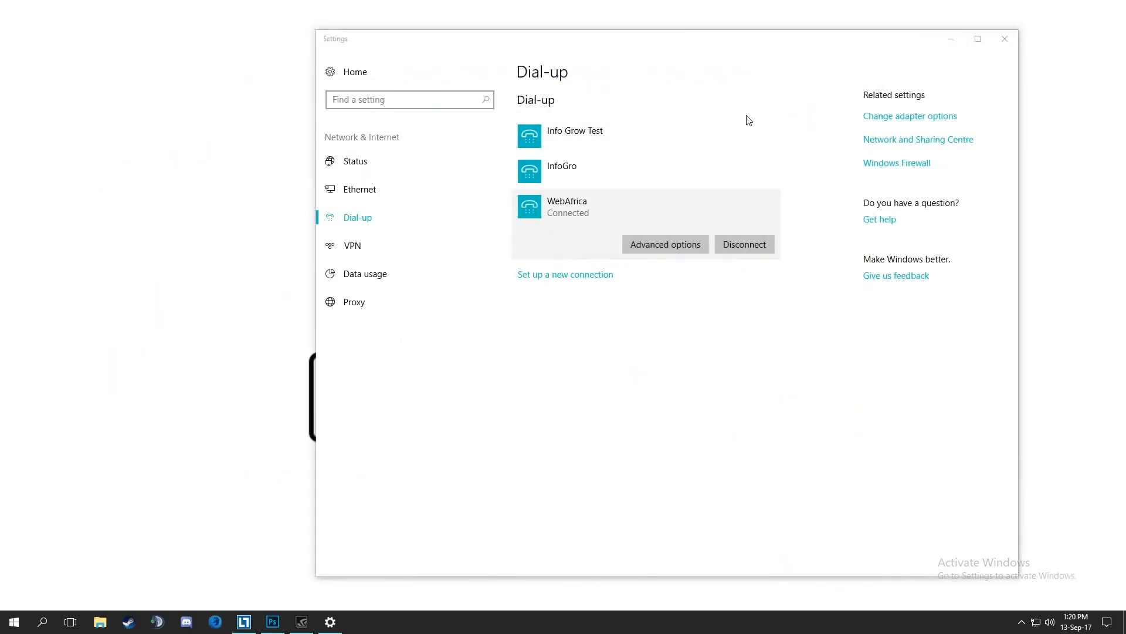
Clear the open windows to show the desktop and open the Network and Sharing Centre.
click(950, 39)
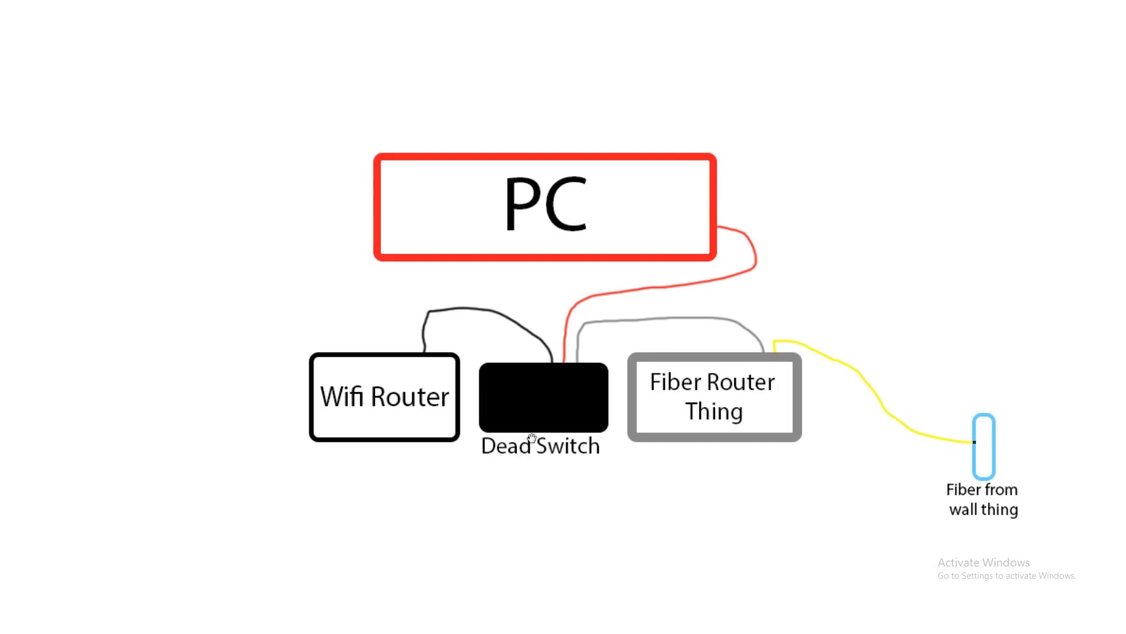
key(super+d)
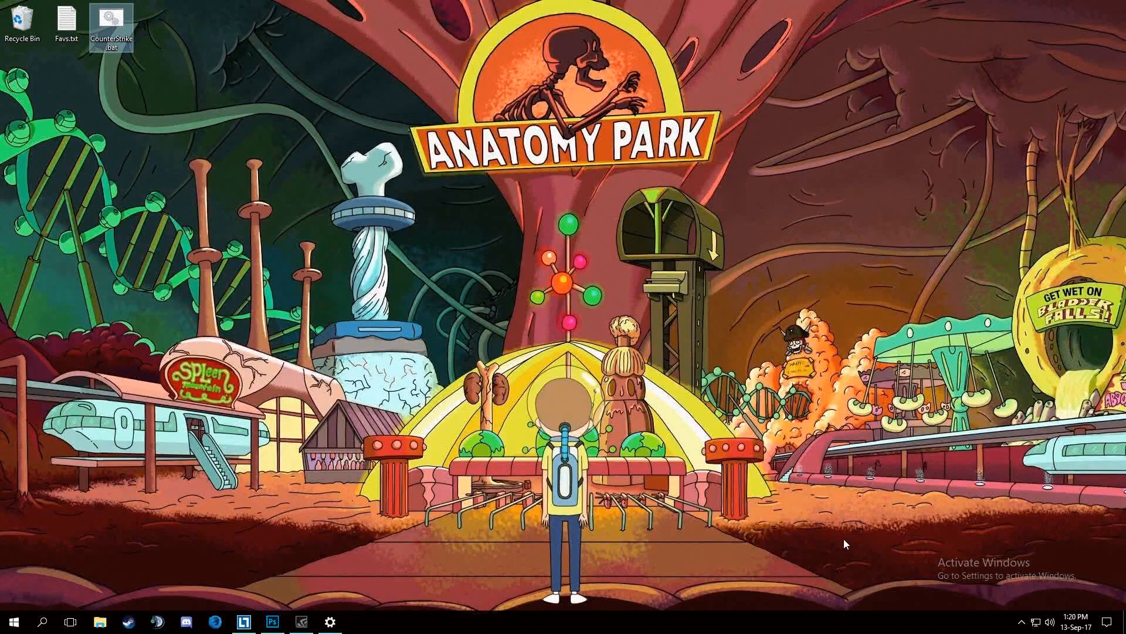
right_click(1037, 628)
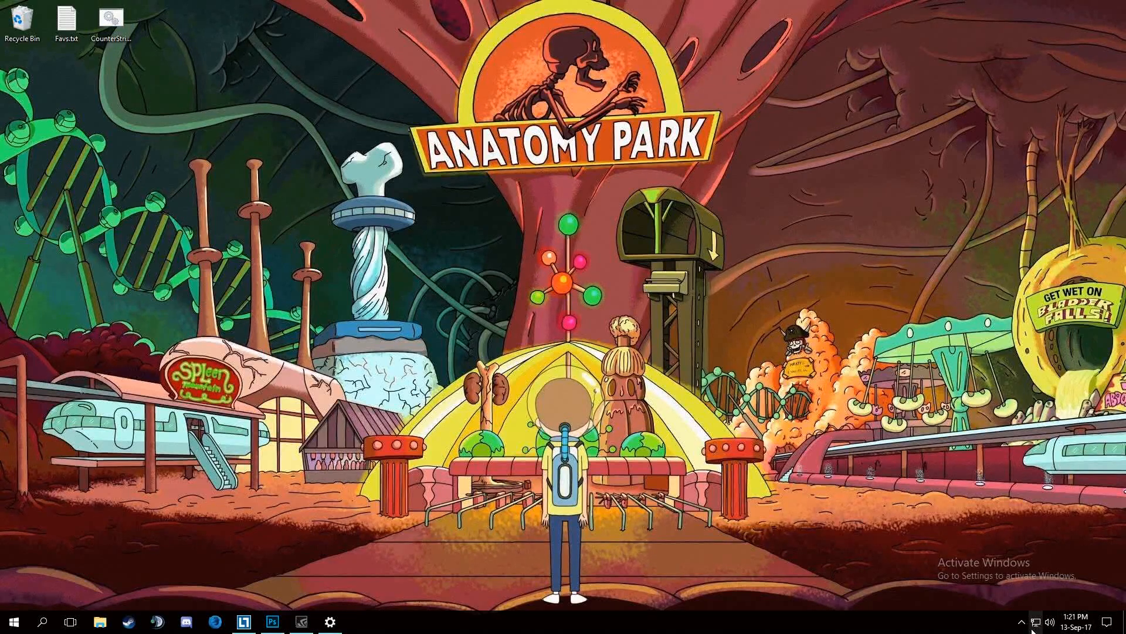
click(1047, 623)
click(1035, 627)
right_click(1034, 627)
click(1036, 625)
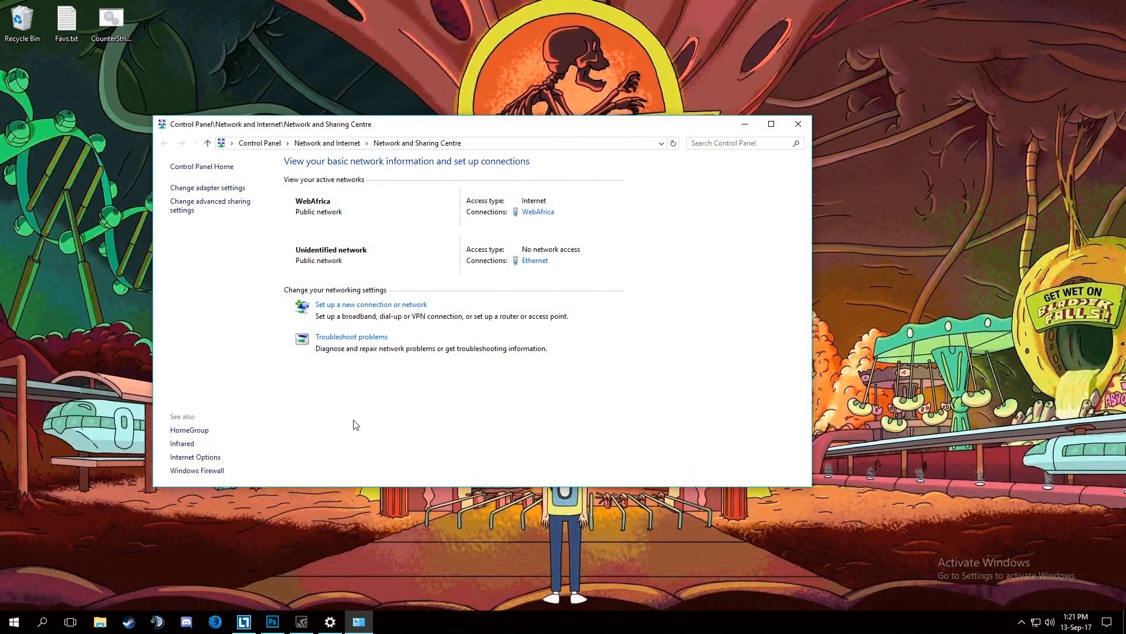
Start setting up an additional internet connection anyway, creating a new one of the Broadband (PPPoE) type.
click(334, 305)
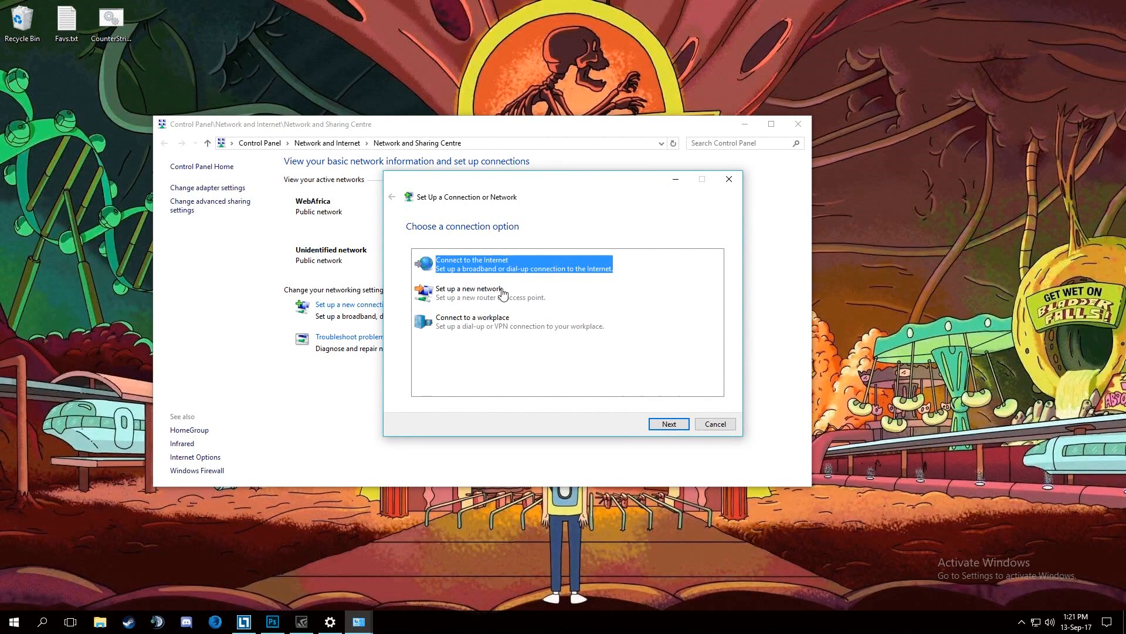
click(664, 428)
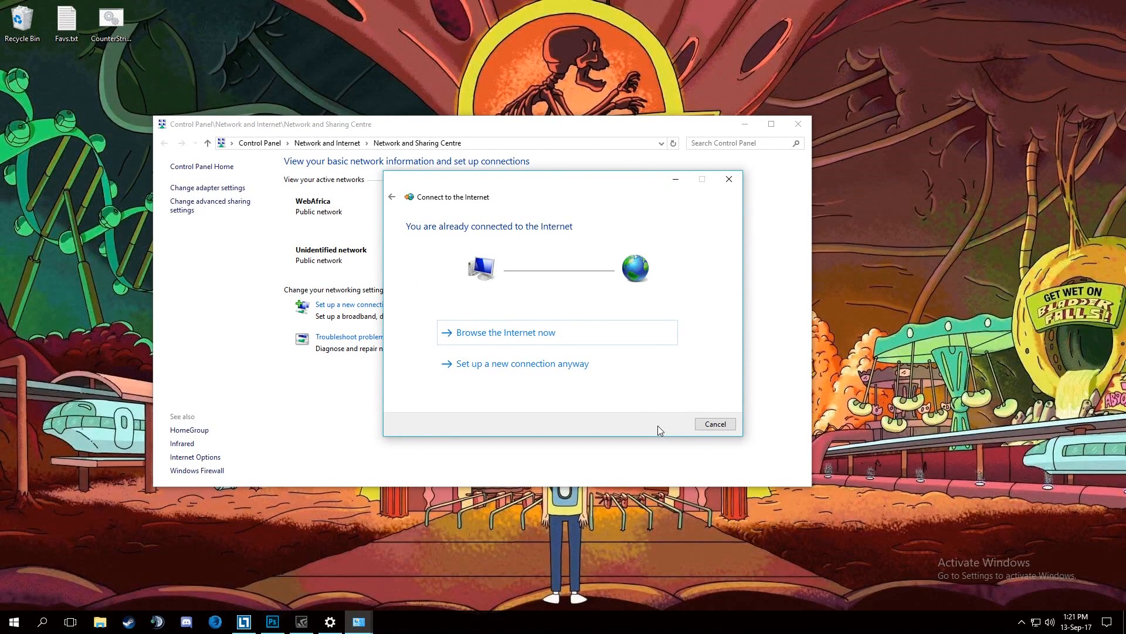
click(479, 366)
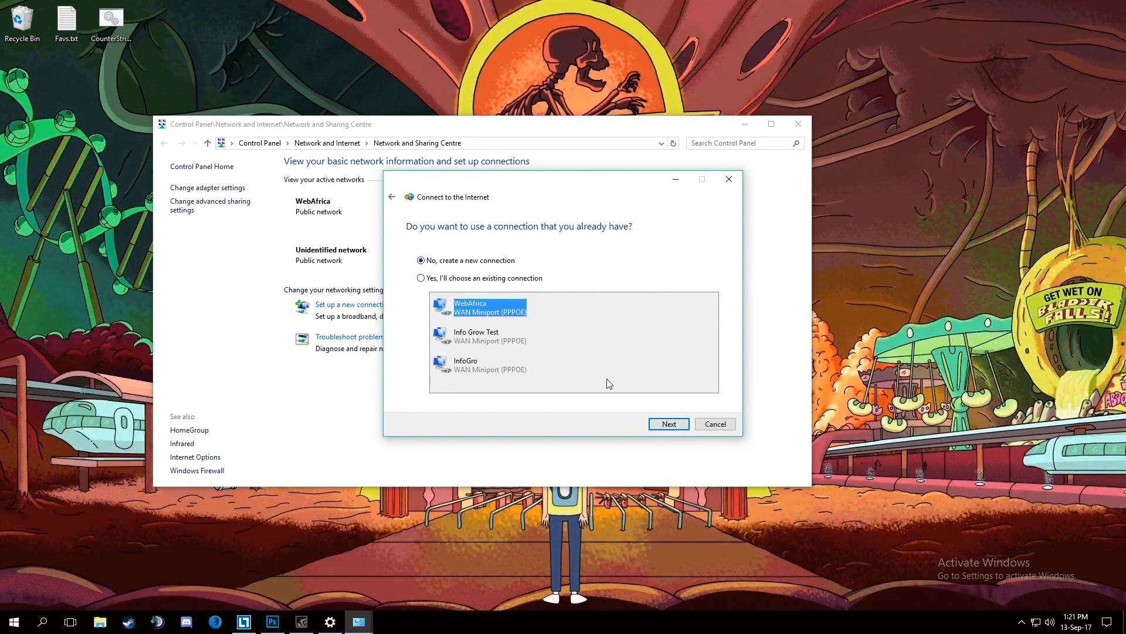
click(667, 427)
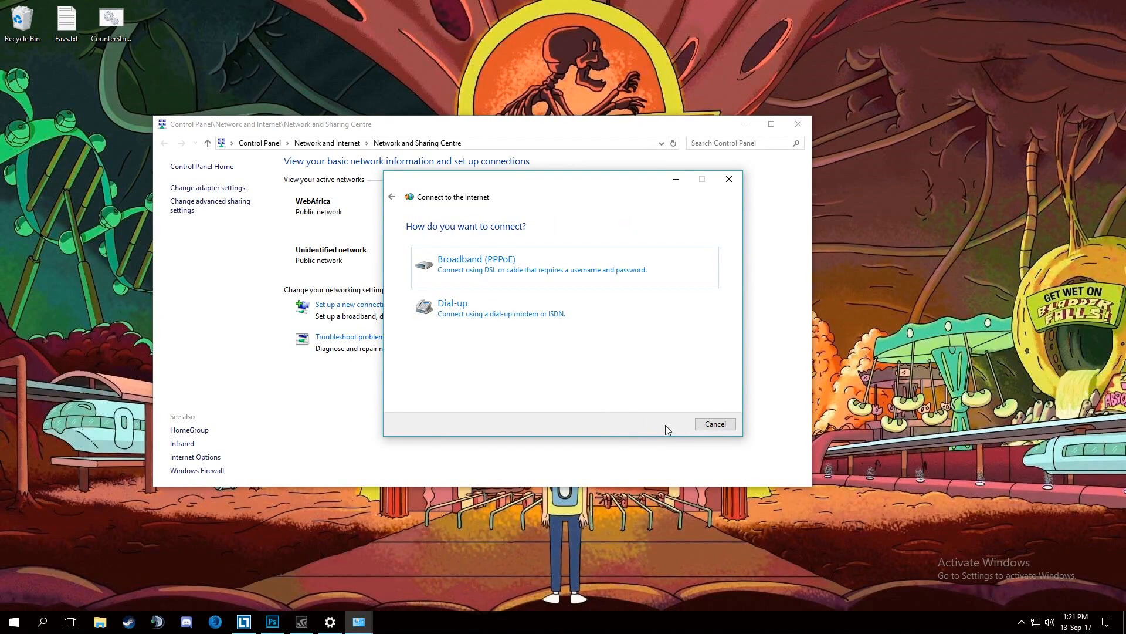
click(480, 267)
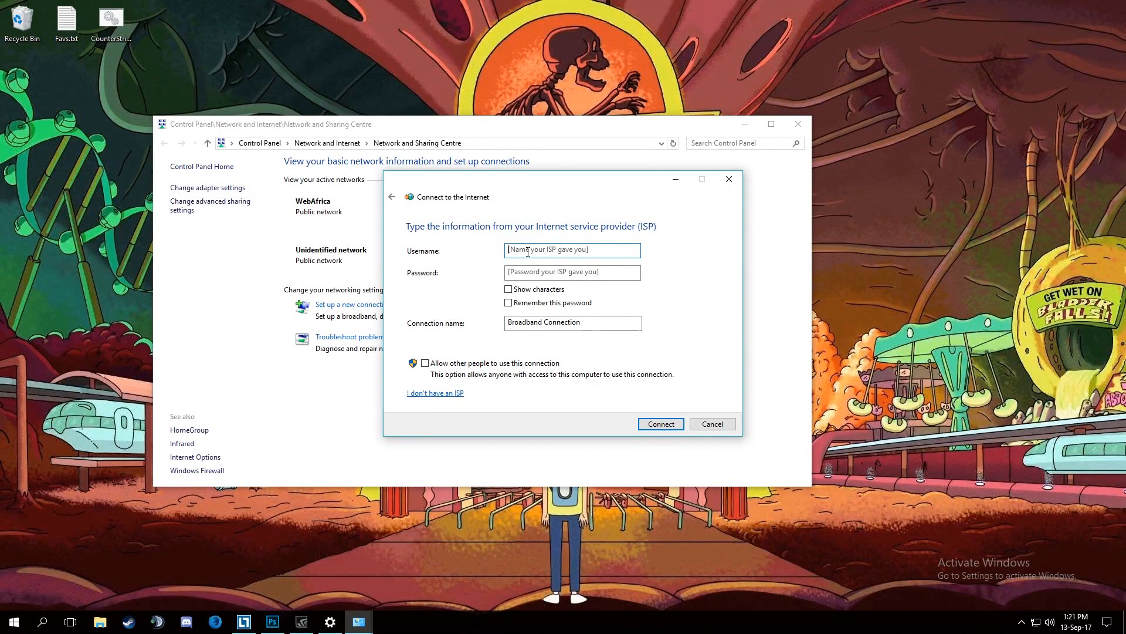
Enter the ISP username and password for the broadband connection and have the password remembered.
text(adddyfool)
key(Tab)
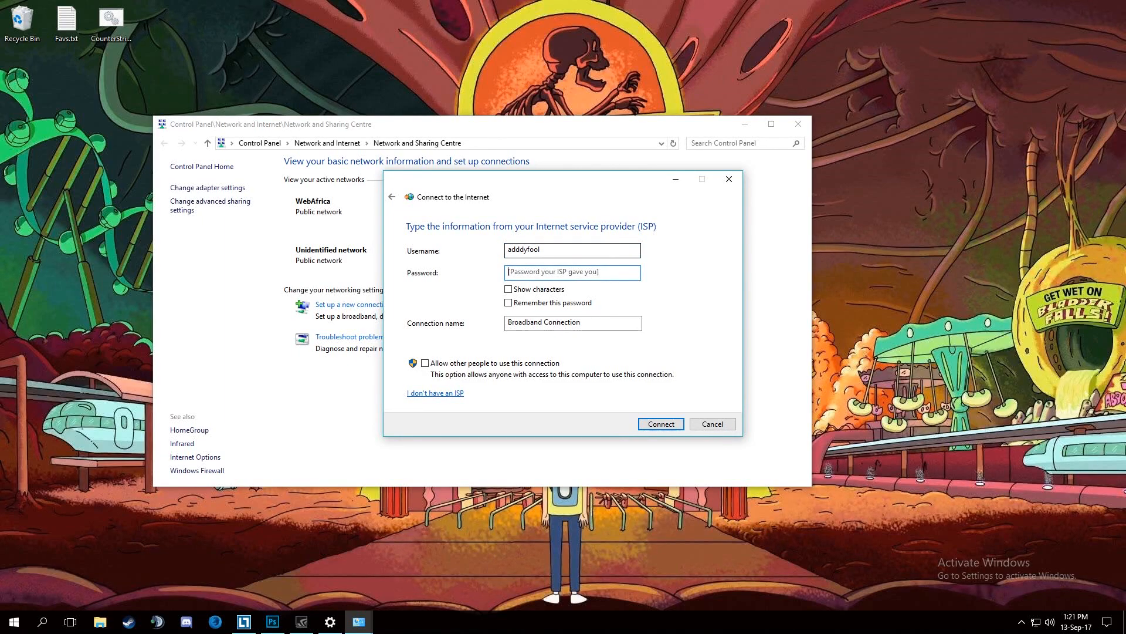
text(••••)
click(509, 303)
Name the connection myEpicInterwebs, try to connect with it, and cancel the setup.
drag(587, 323, 506, 324)
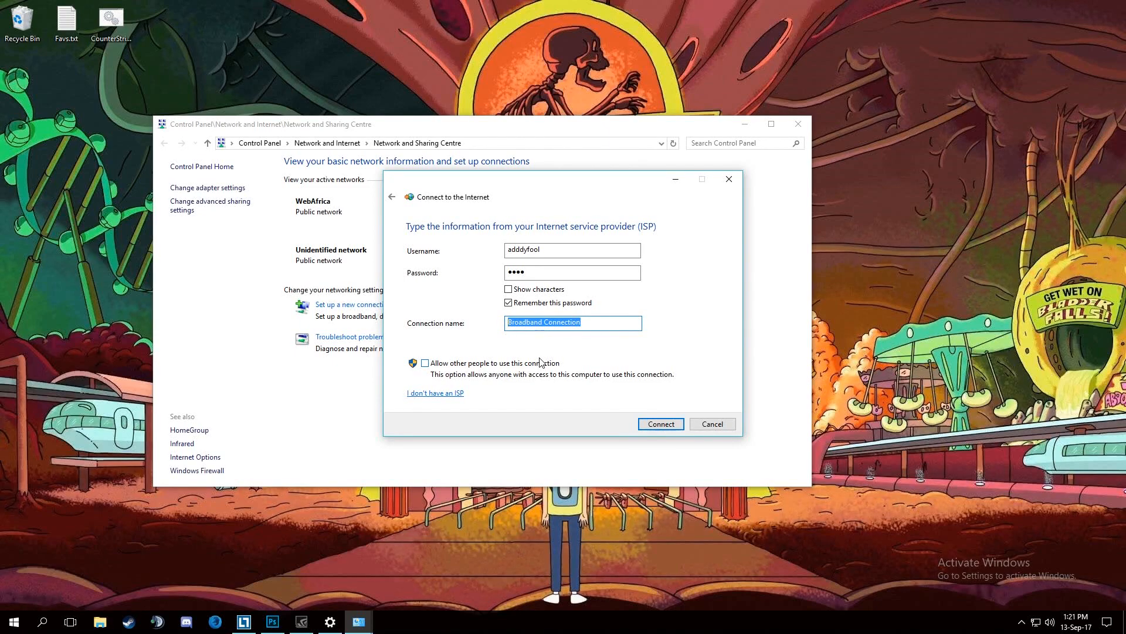
text(myEpic )
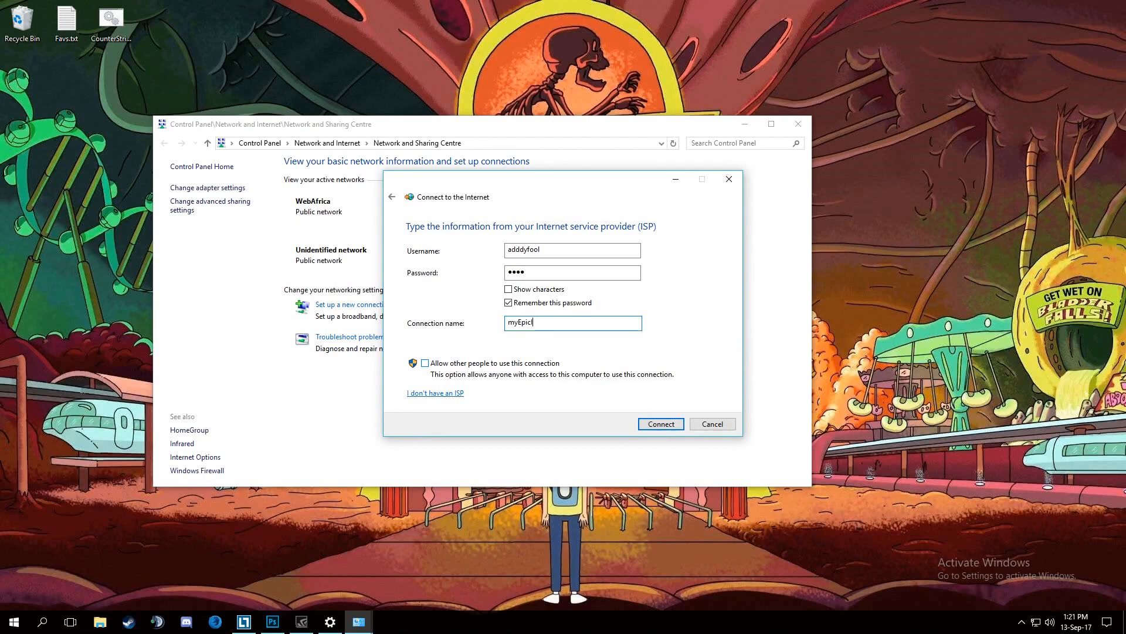
text(nterwebs)
click(656, 421)
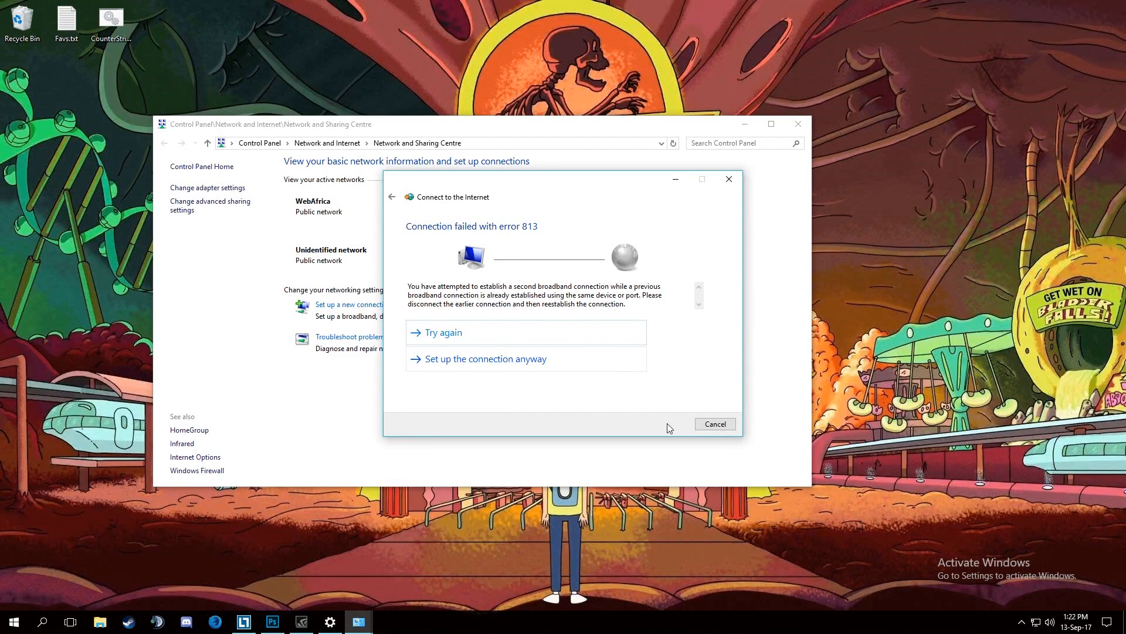
click(715, 424)
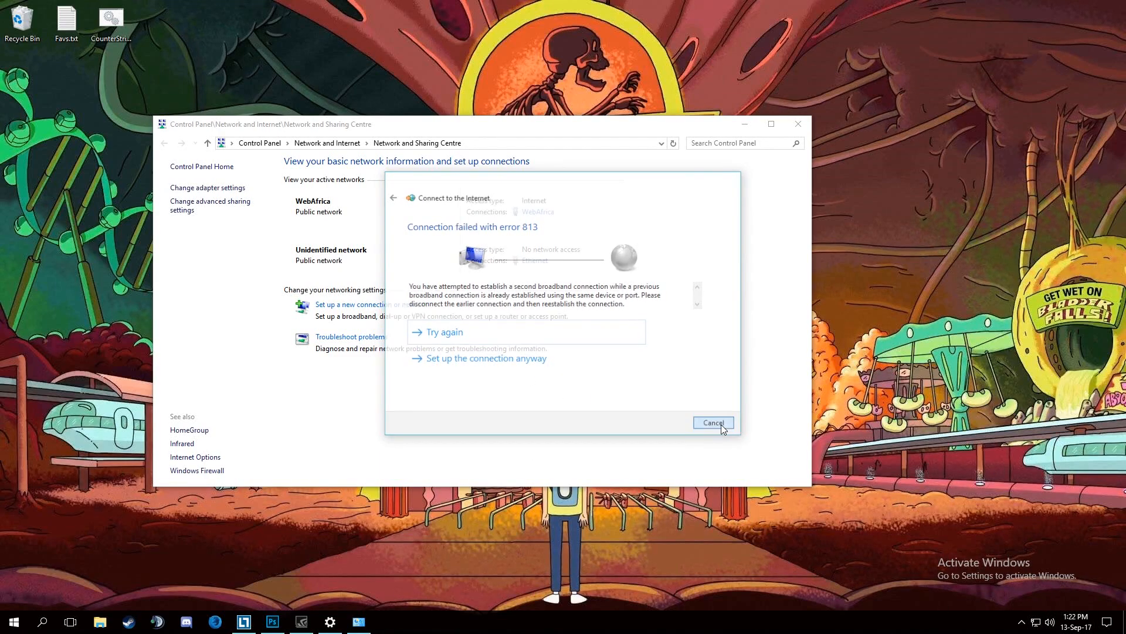
Check the list of available network connections and close the Network and Sharing Centre.
click(1036, 623)
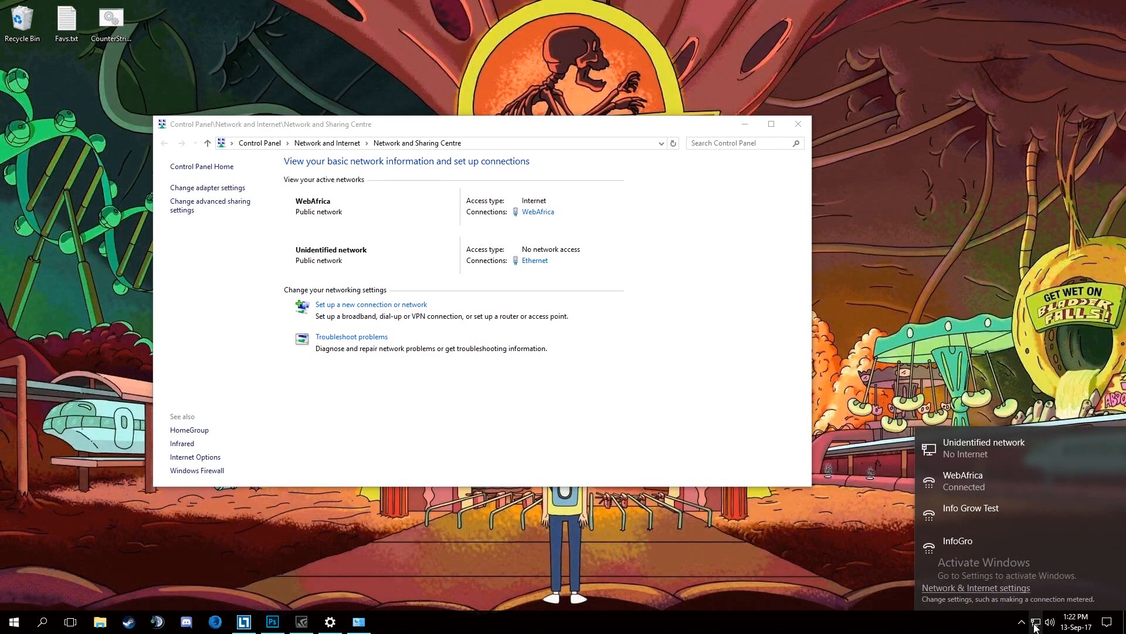
drag(413, 129, 426, 122)
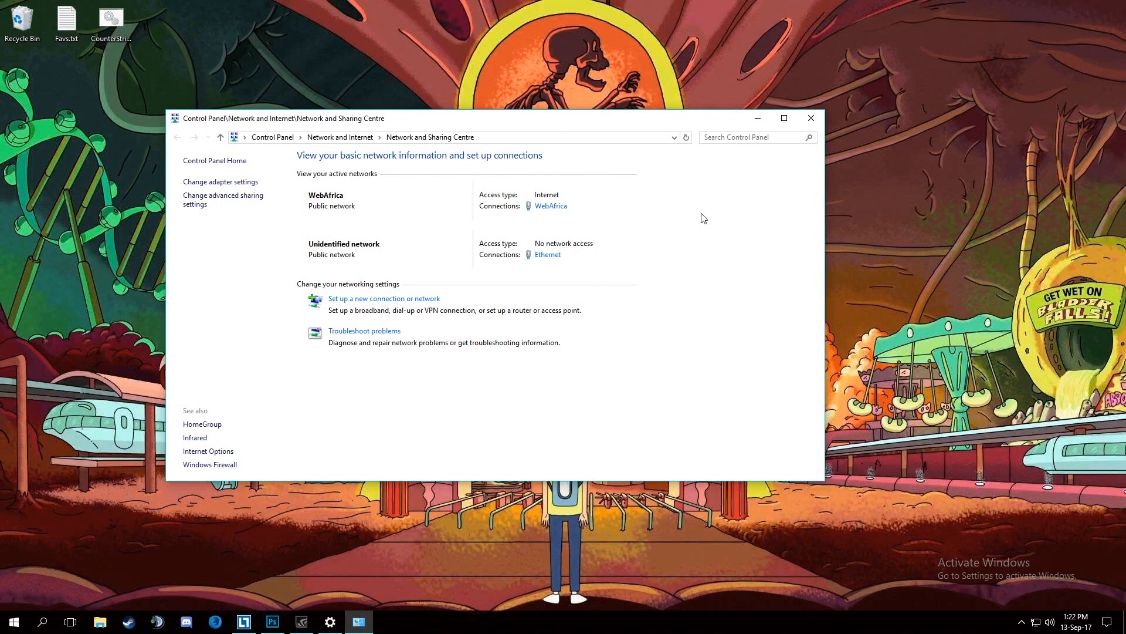
click(805, 121)
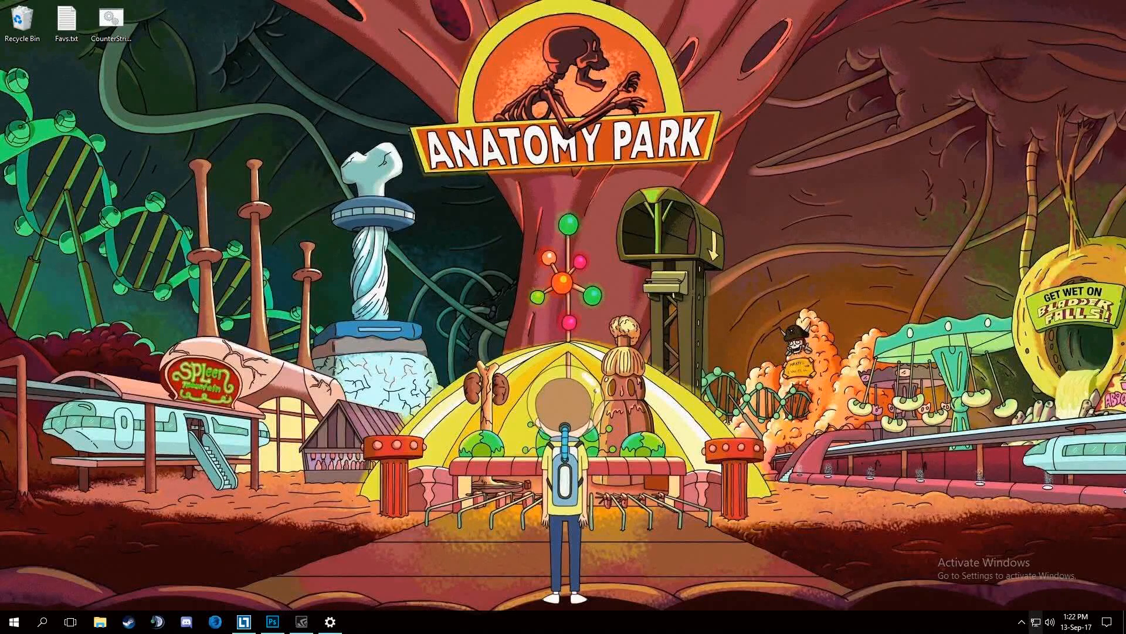
View the saved dial-up connections in Settings, select Info Grow Test, and close Settings.
click(1036, 622)
click(966, 477)
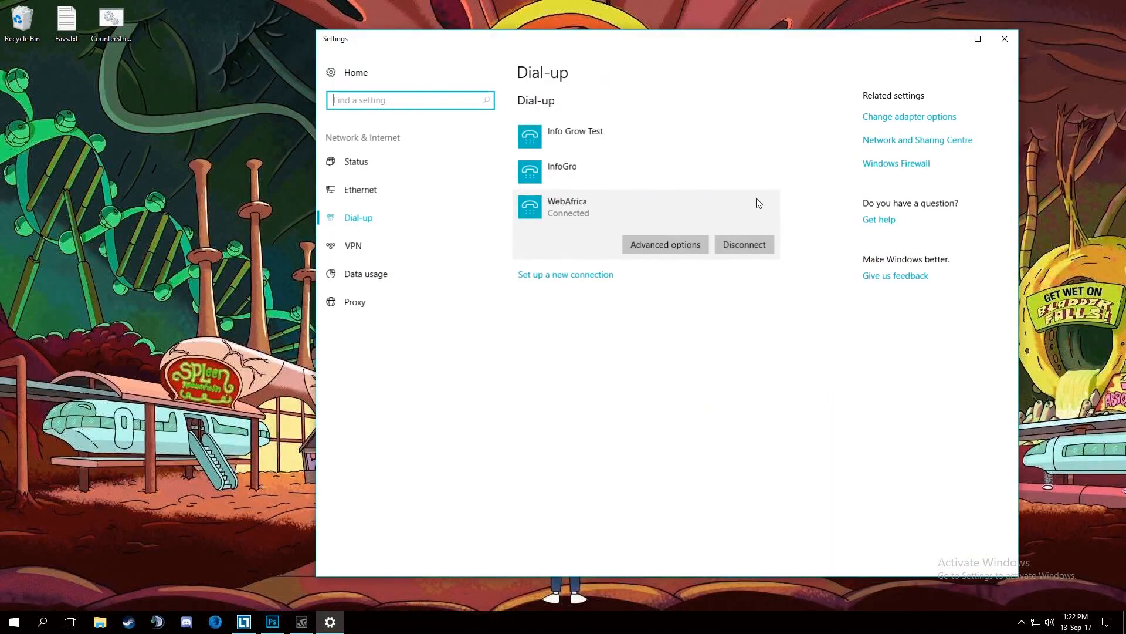
click(582, 134)
click(1004, 39)
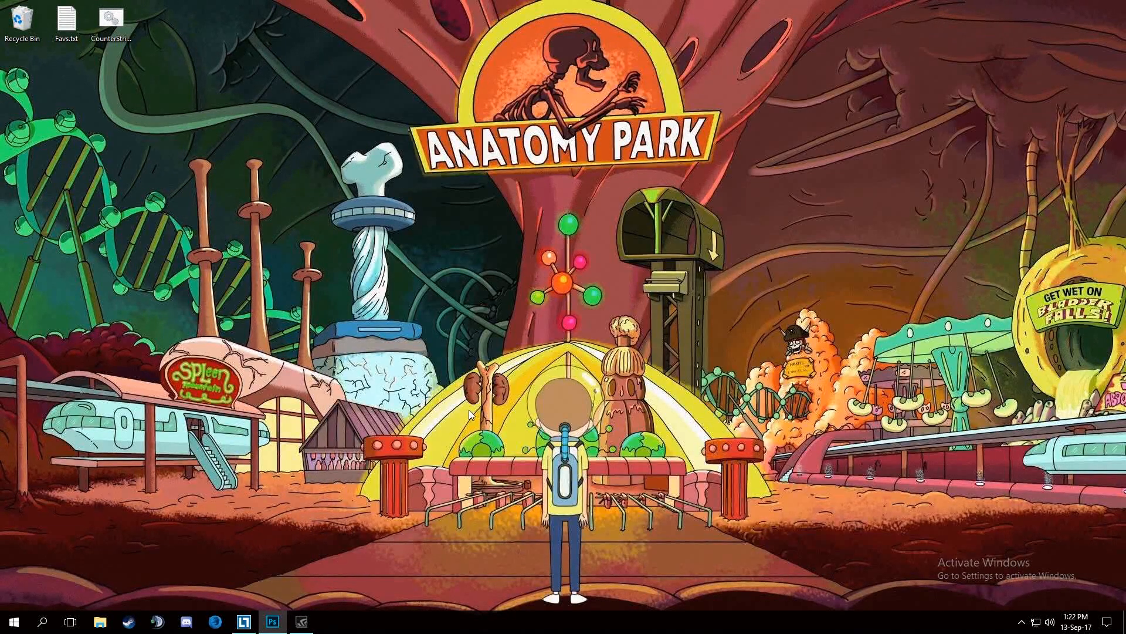
Create a new text document on the desktop and name it connectInternet.bat, accepting the changed file extension.
right_click(363, 281)
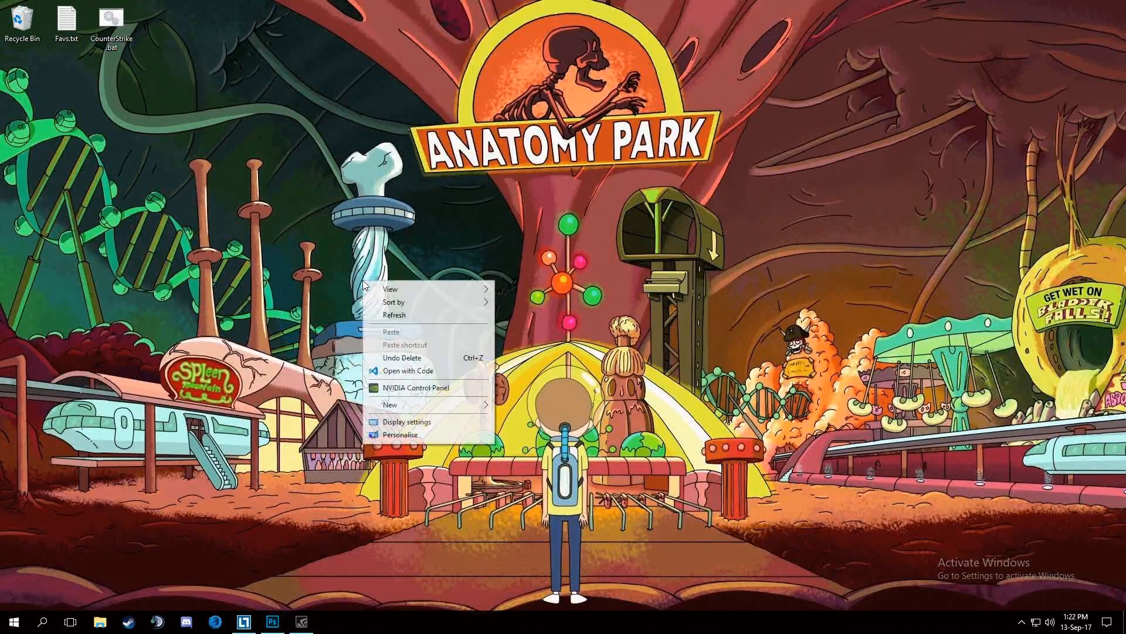
mouse_move(410, 405)
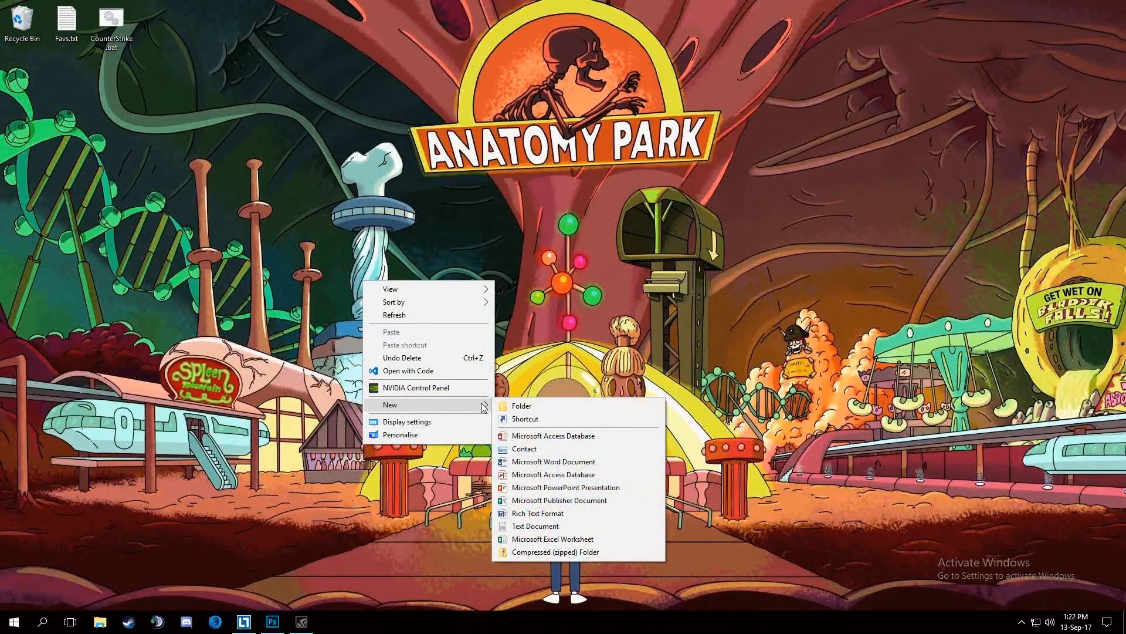
click(527, 526)
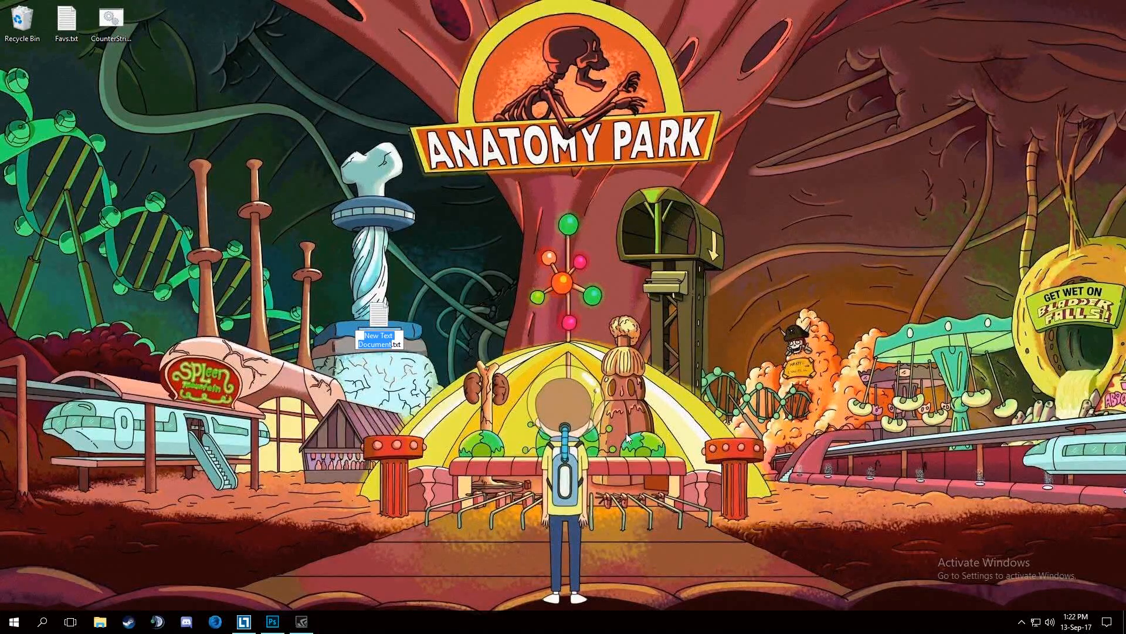
text(connectInte)
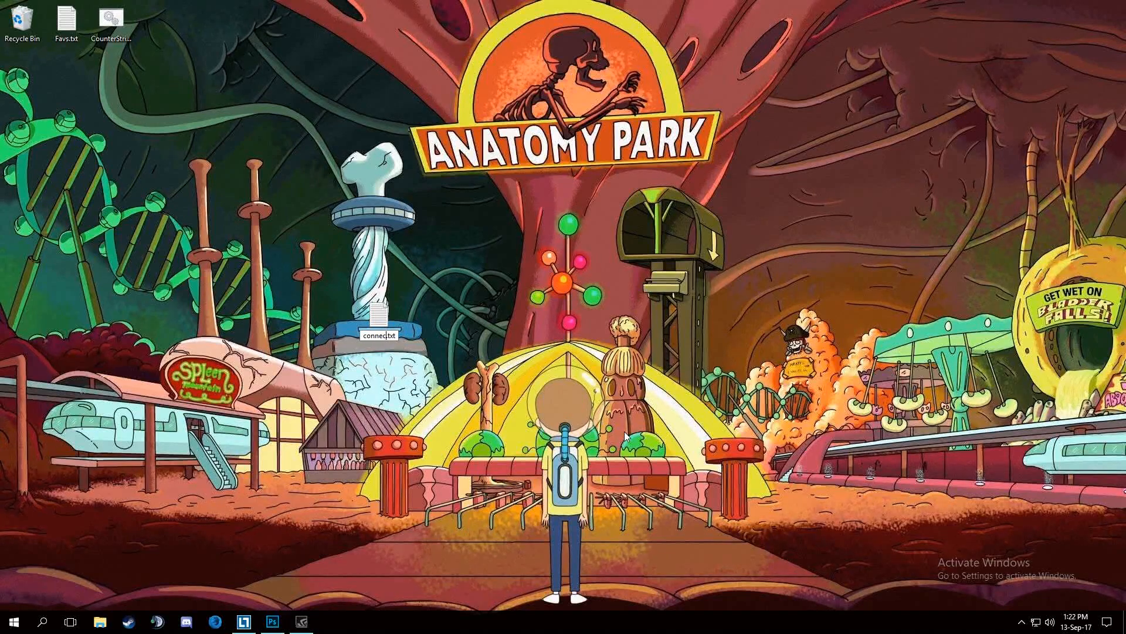
text(rnet)
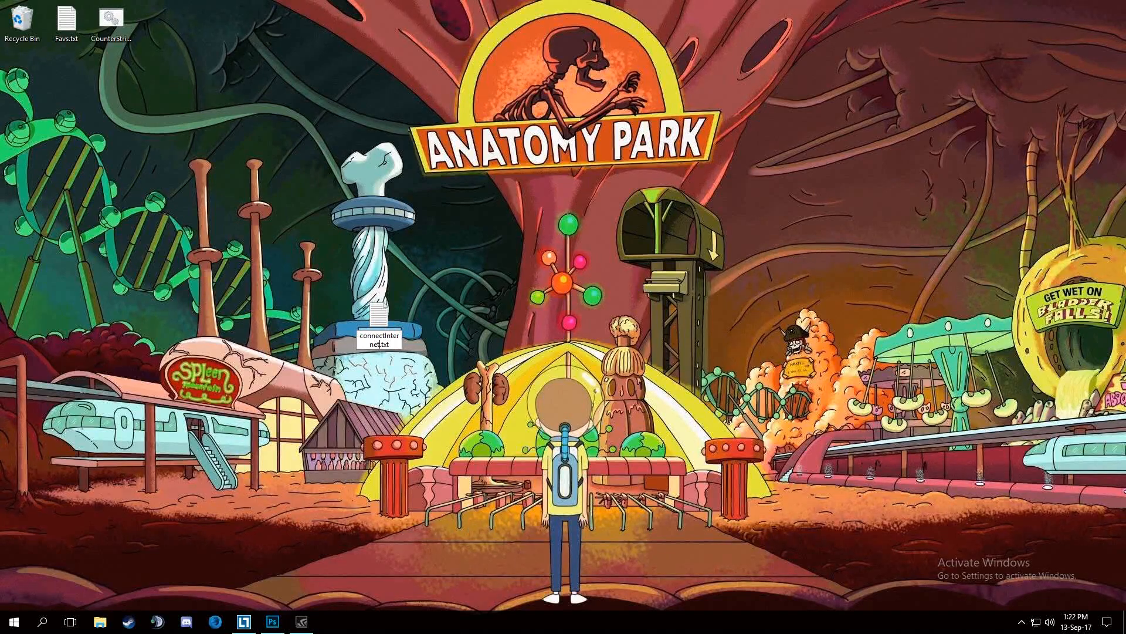
text(0)
key(BackSpace)
key(BackSpace)
key(BackSpace)
key(BackSpace)
text(bat)
key(Return)
key(Return)
Edit connectInternet.bat to contain a rasdial command for myEpicInterwebs with the account username and password, and close the file.
right_click(376, 315)
click(409, 334)
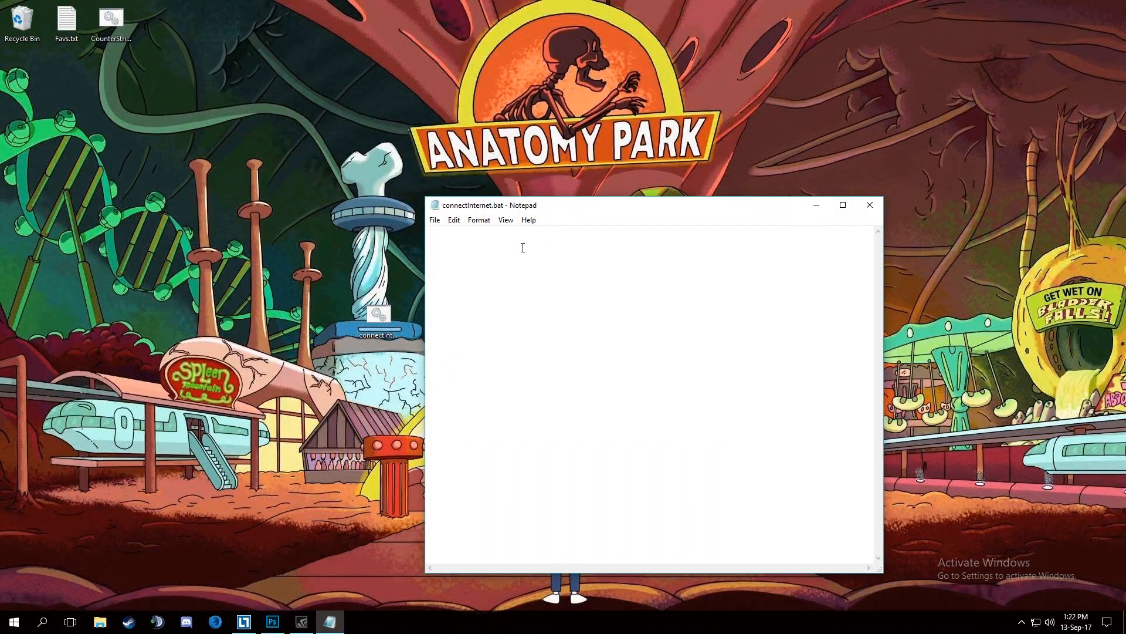
key(BackSpace)
key(BackSpace)
key(BackSpace)
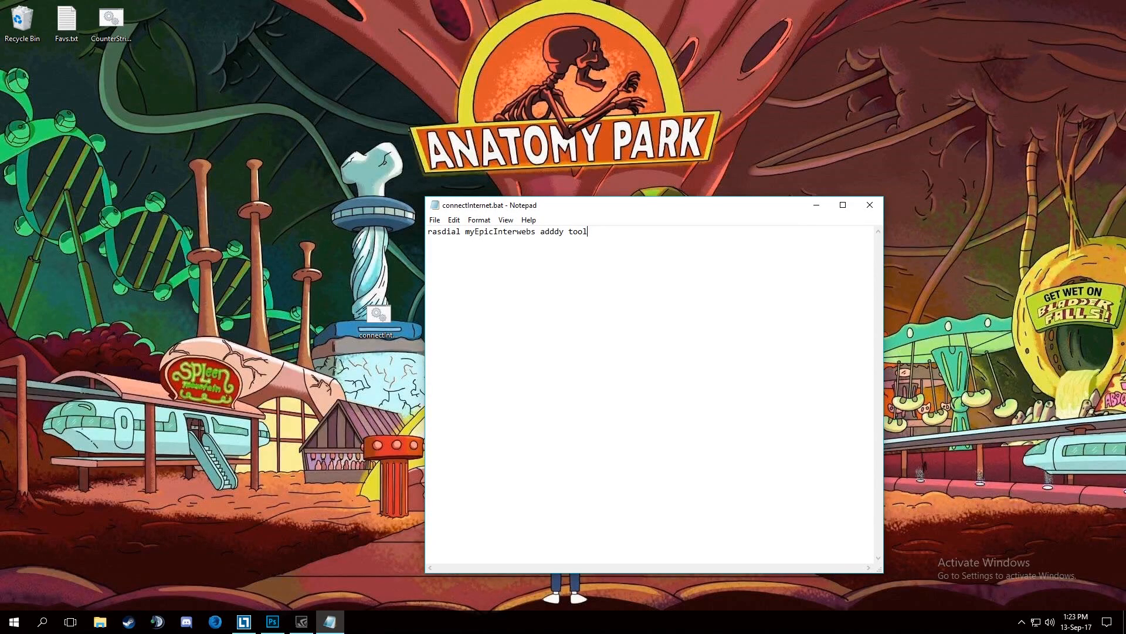
click(870, 205)
Select connectInternet.bat on the desktop and bring up the Start menu.
click(387, 314)
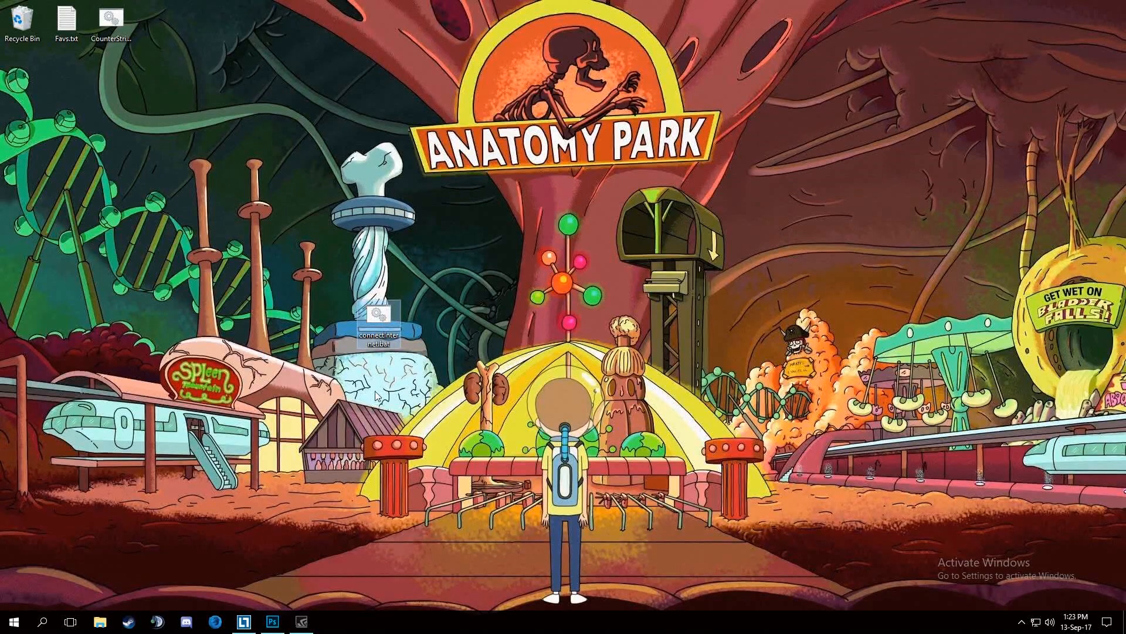
key(super)
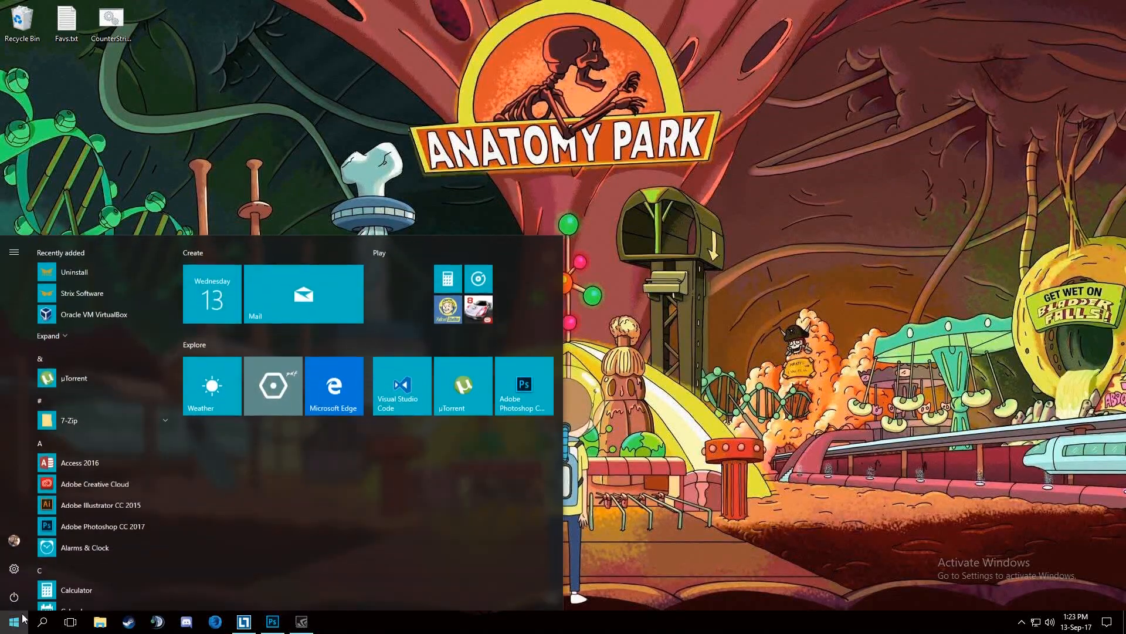
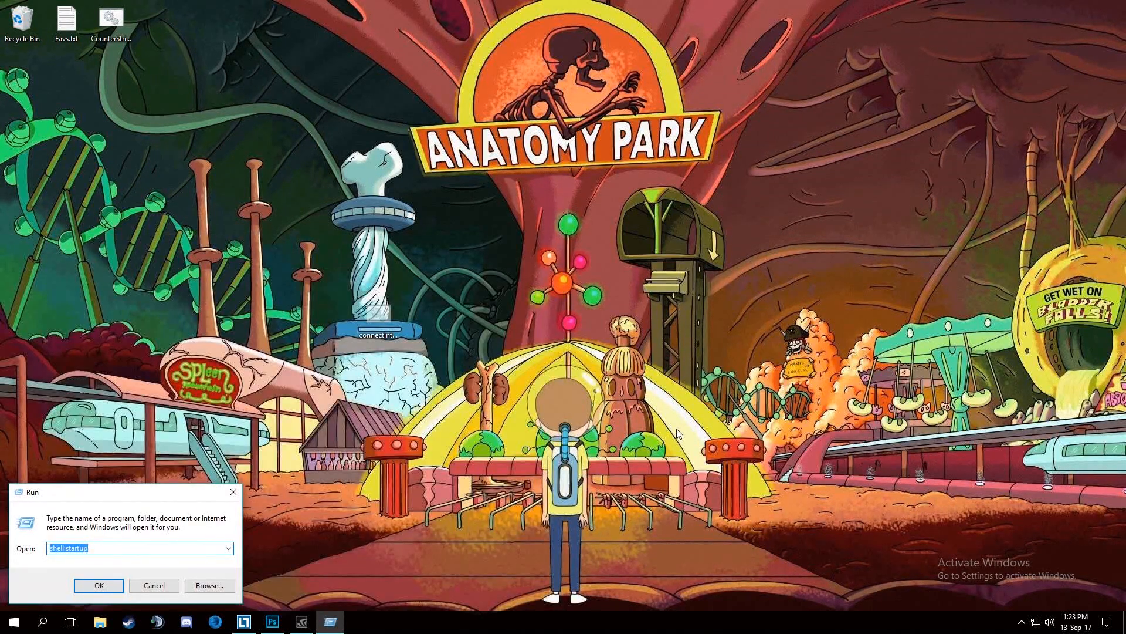
Open the Windows startup folder with shell:startup, select Internet Connect.bat to inspect it, and close the folder.
click(63, 549)
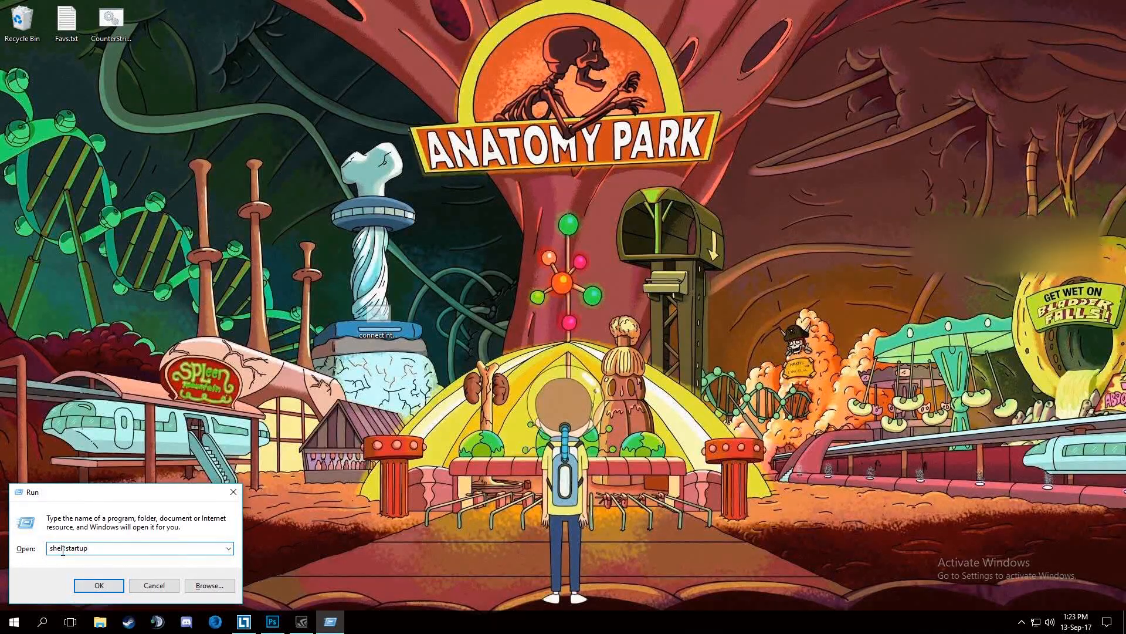
click(82, 587)
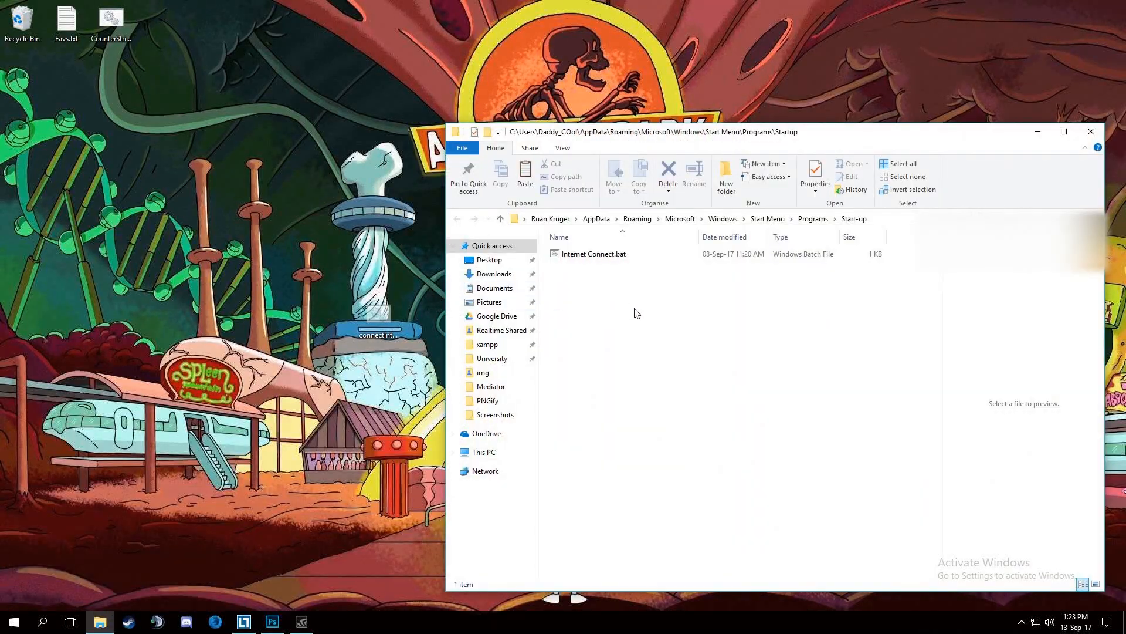
click(576, 254)
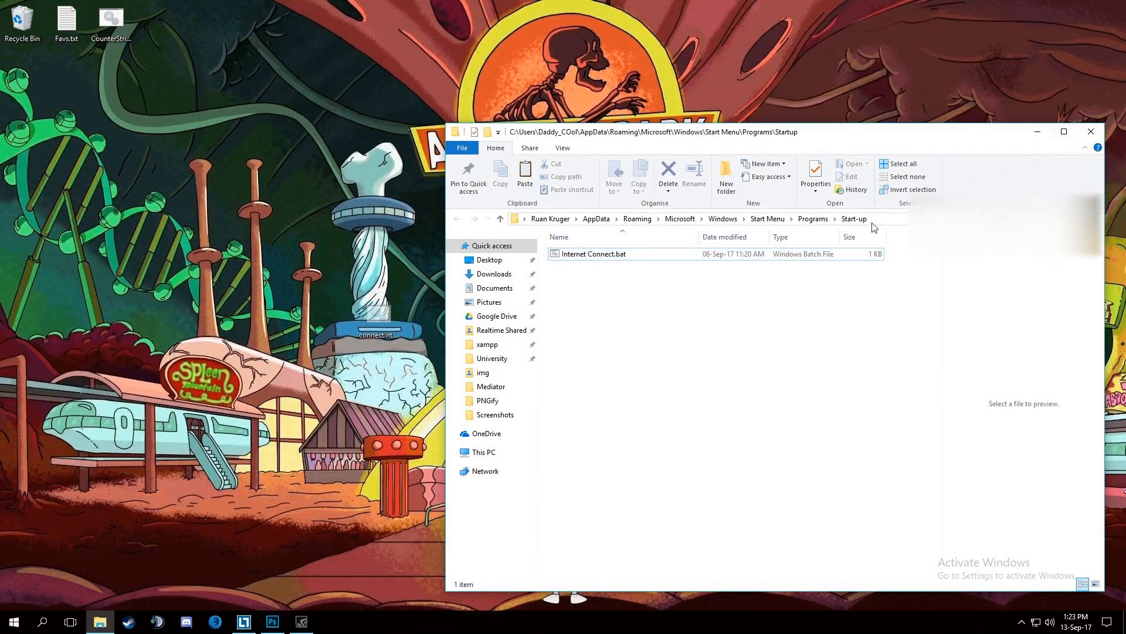
click(746, 258)
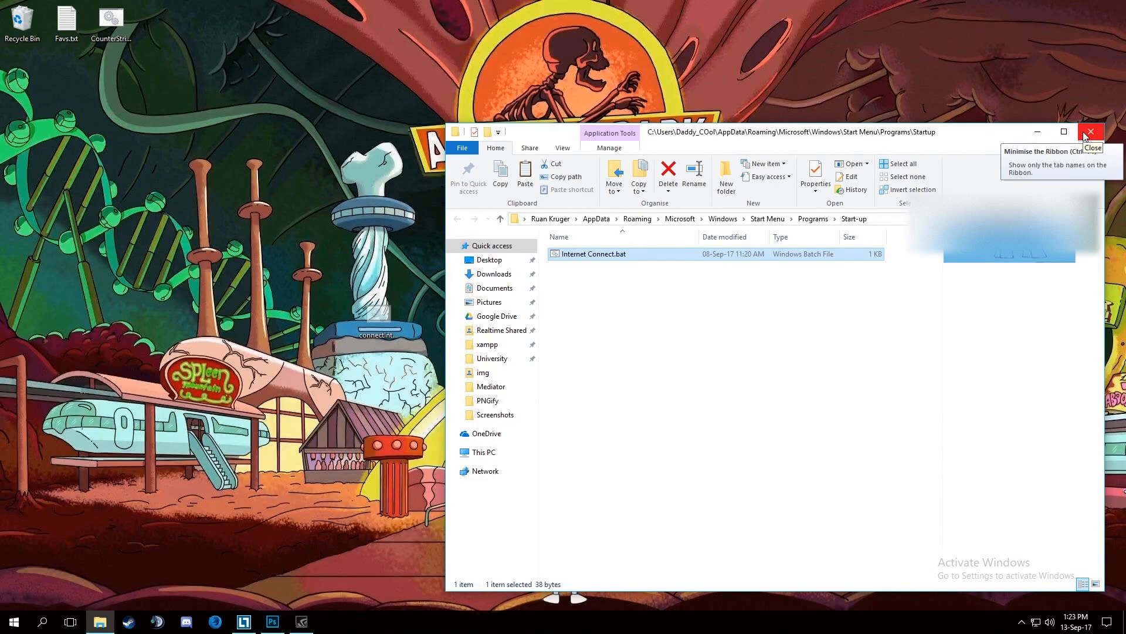
click(1085, 134)
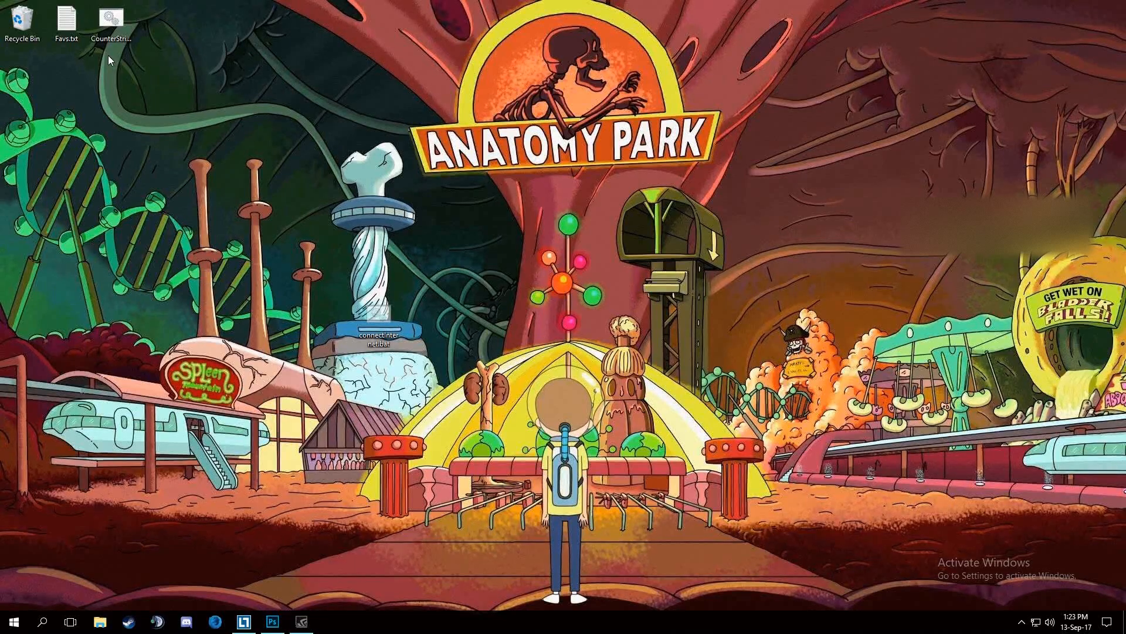
Place connectInternet.bat beside the CounterStrike batch file on the desktop and open CounterStrike.bat for editing in Notepad.
drag(383, 321, 161, 40)
click(176, 174)
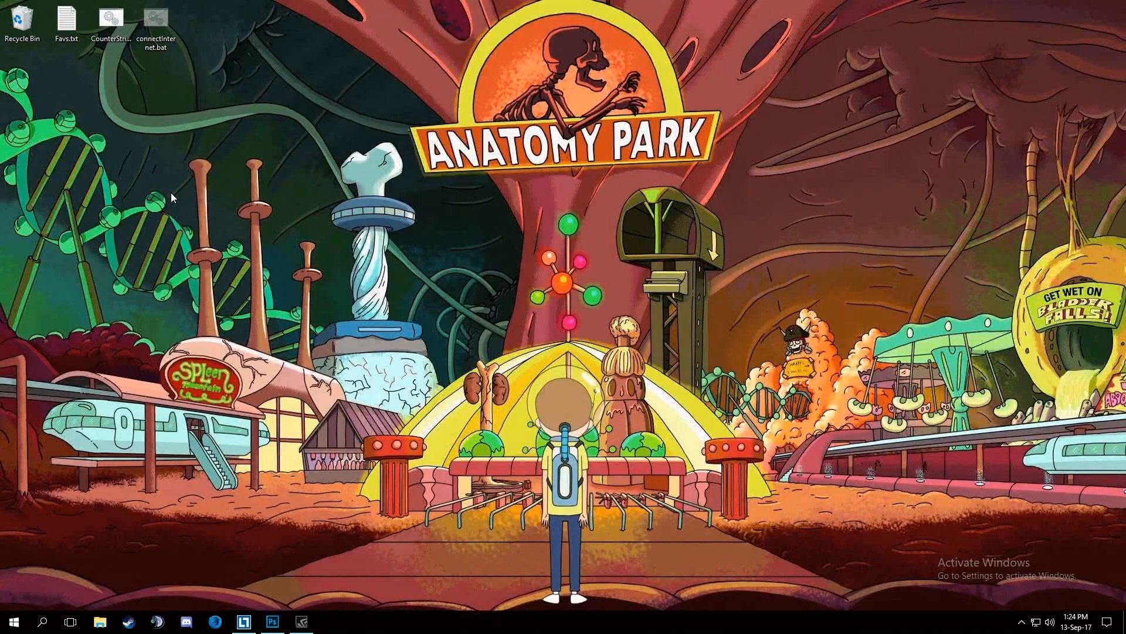
right_click(111, 24)
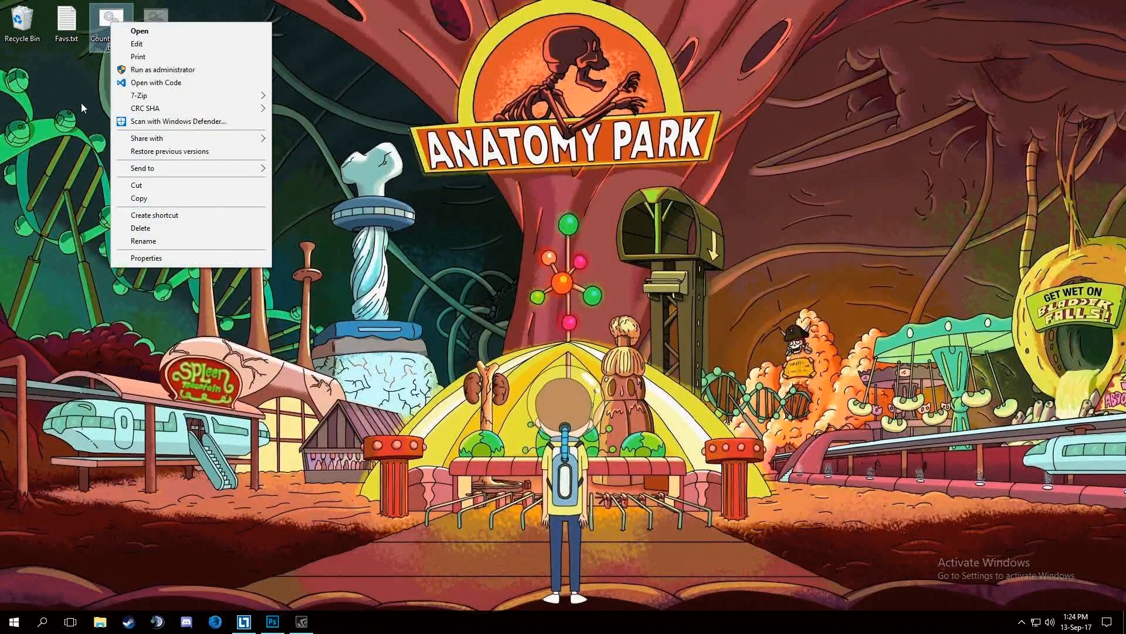
click(130, 43)
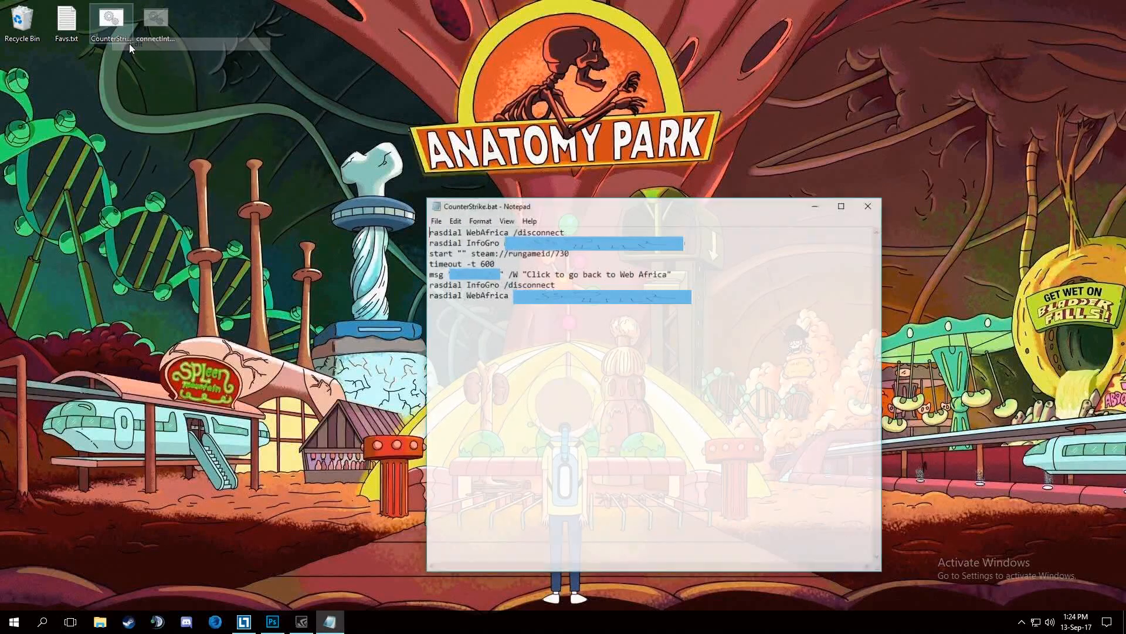
drag(502, 209, 557, 212)
click(322, 143)
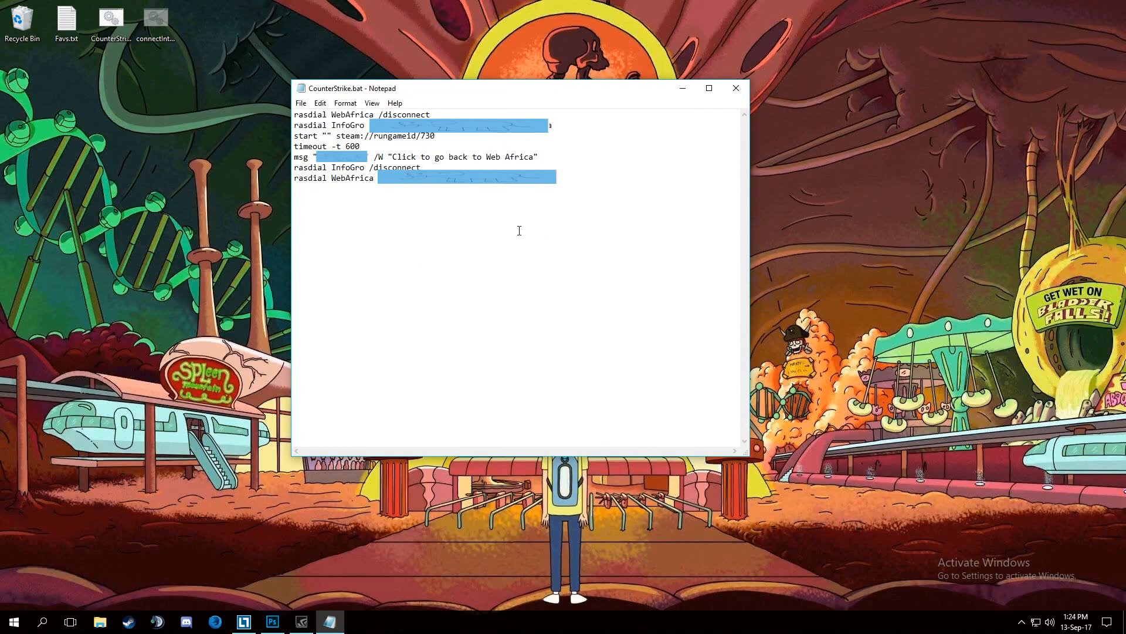
drag(368, 90, 362, 85)
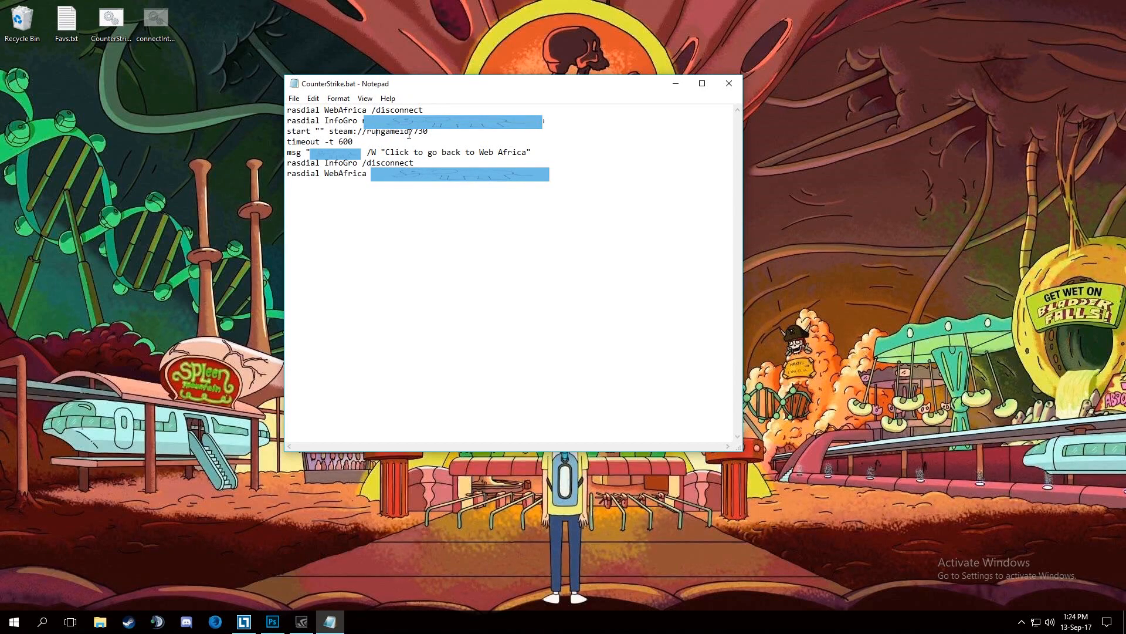
Examine the Steam launch line and the msg line's "Click to go back to Web Africa" text in CounterStrike.bat, and close the file.
drag(429, 131, 286, 134)
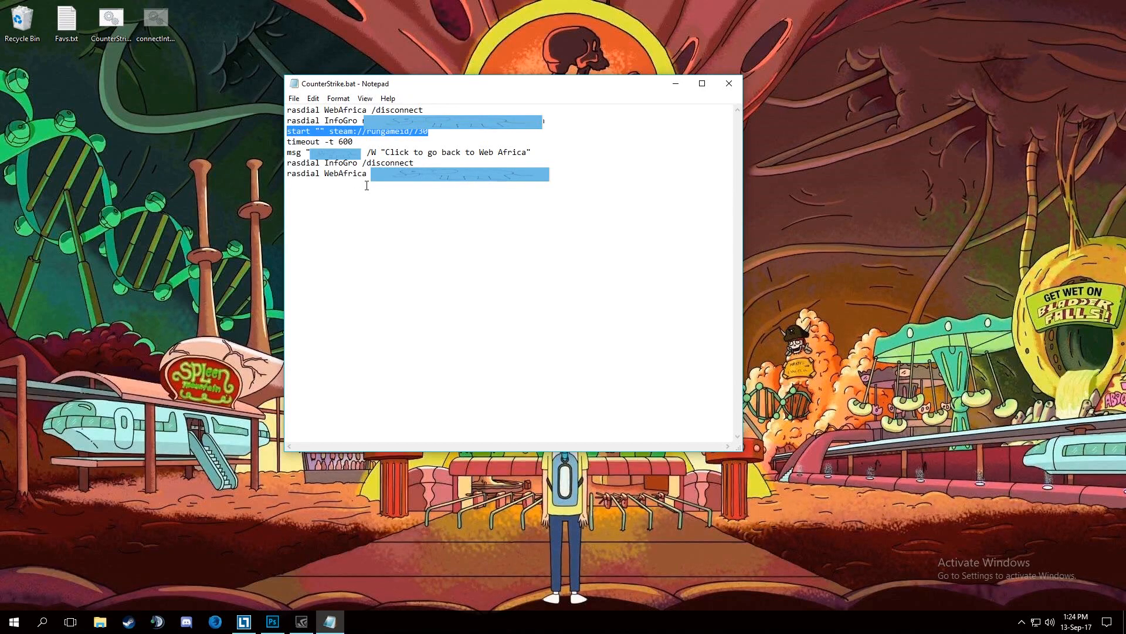
click(431, 132)
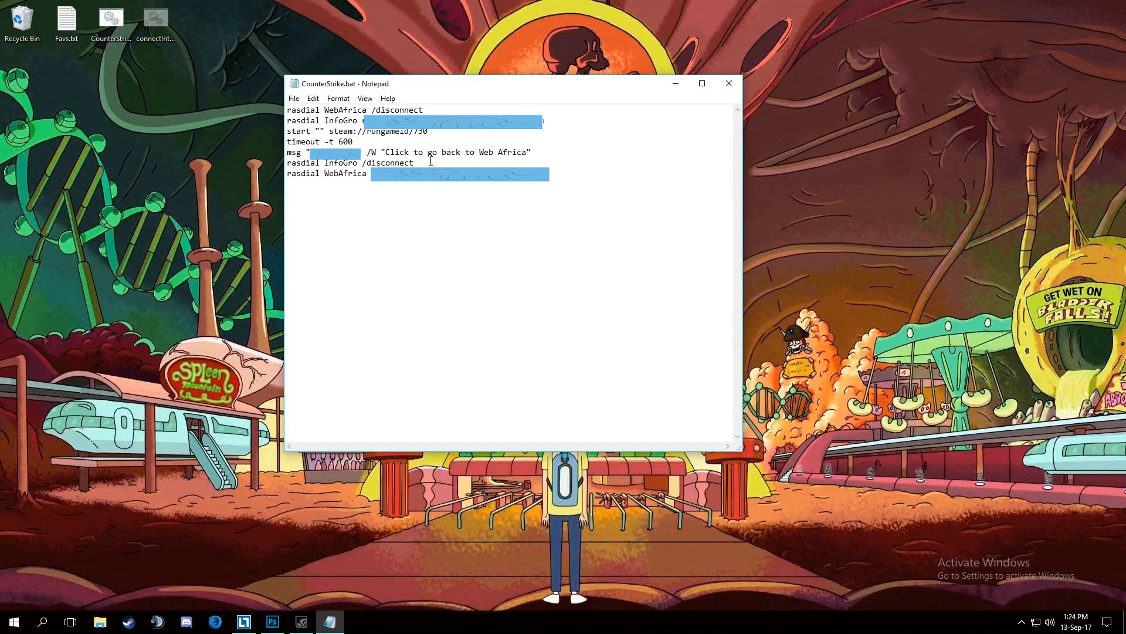
drag(465, 152, 531, 153)
click(508, 152)
drag(386, 153, 527, 152)
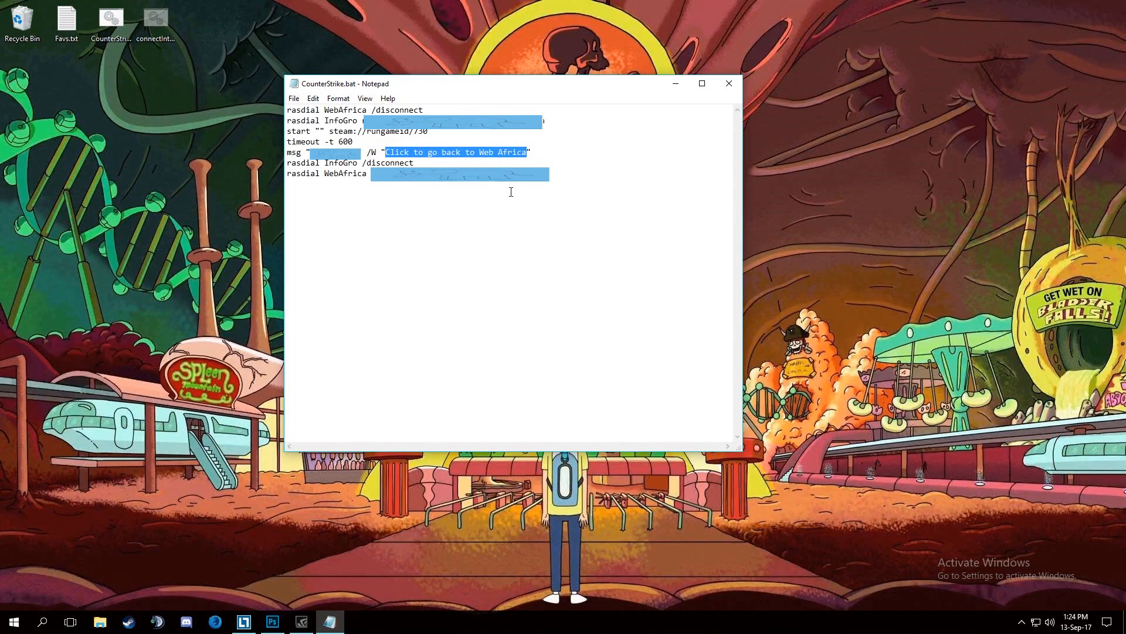
click(453, 208)
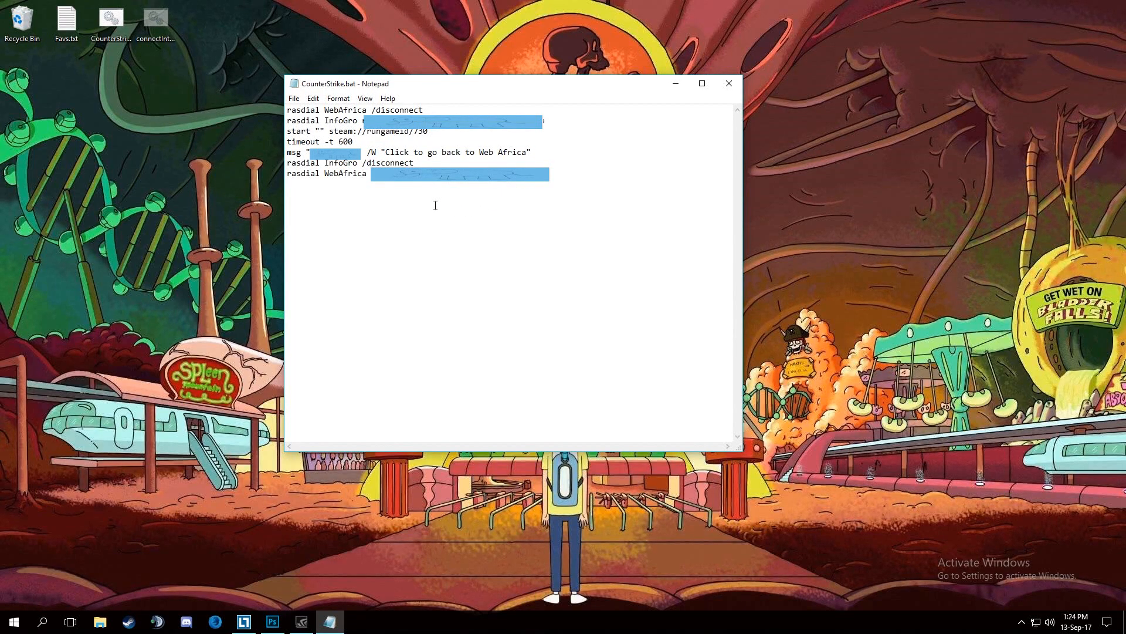
double_click(374, 152)
click(729, 83)
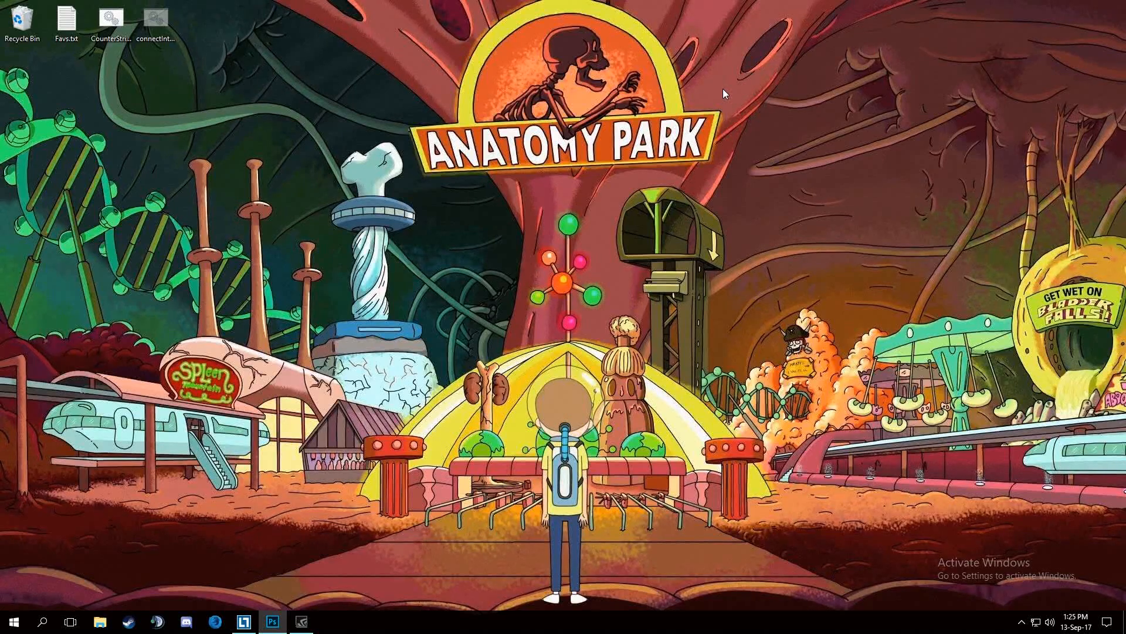
Switch to Firefox to view the Google home page and a blank new tab, and close the browser.
click(216, 622)
click(142, 10)
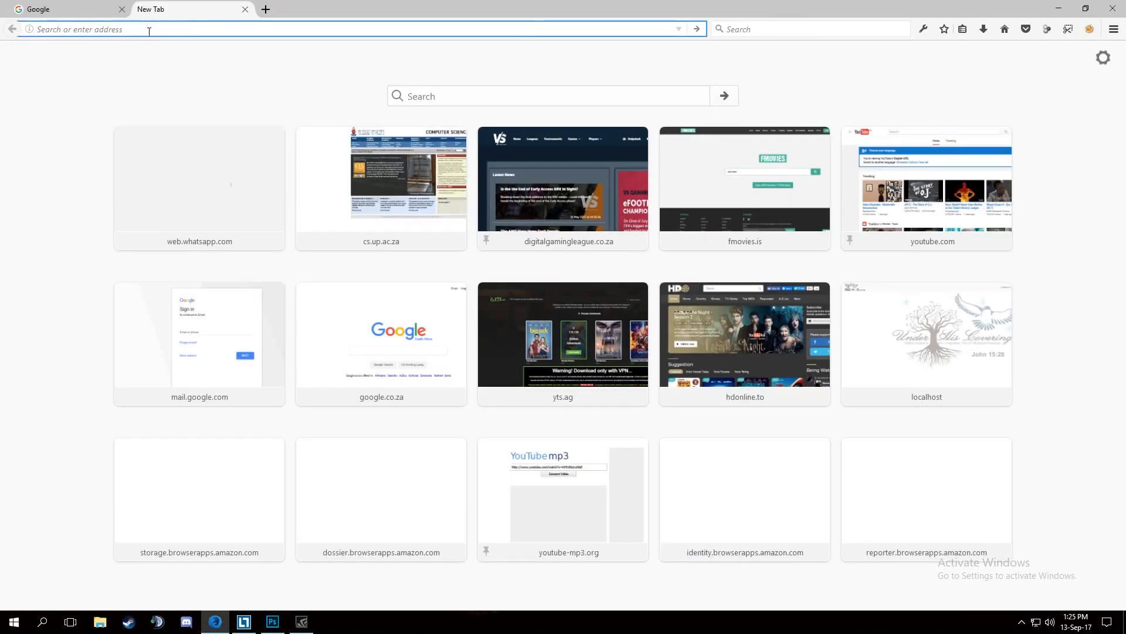
middle_click(216, 13)
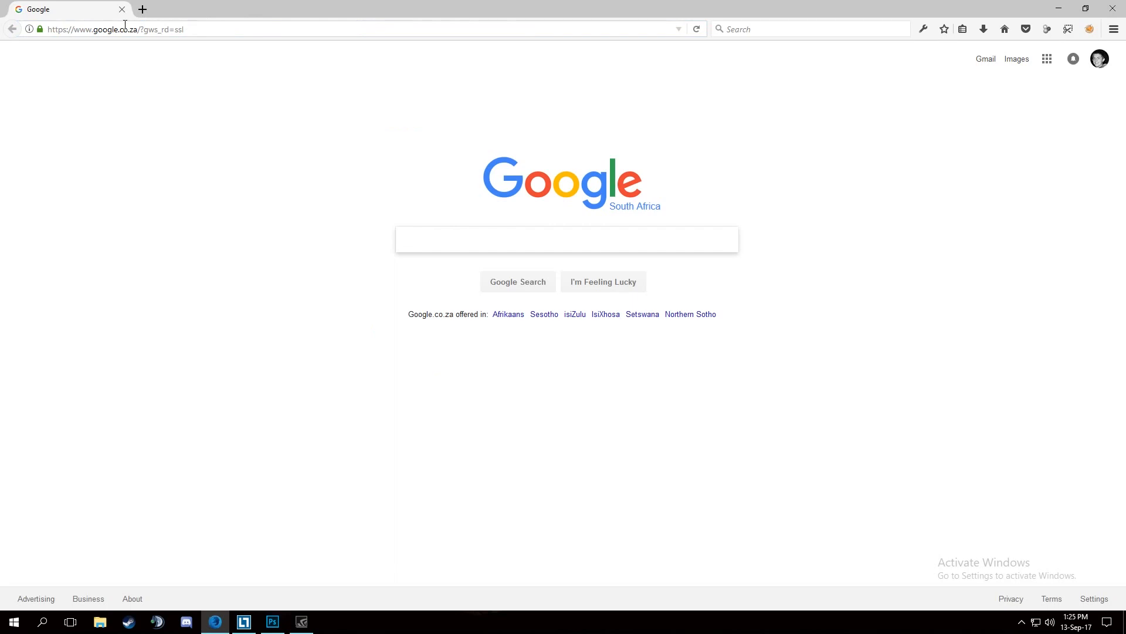
click(143, 10)
click(122, 9)
click(1112, 9)
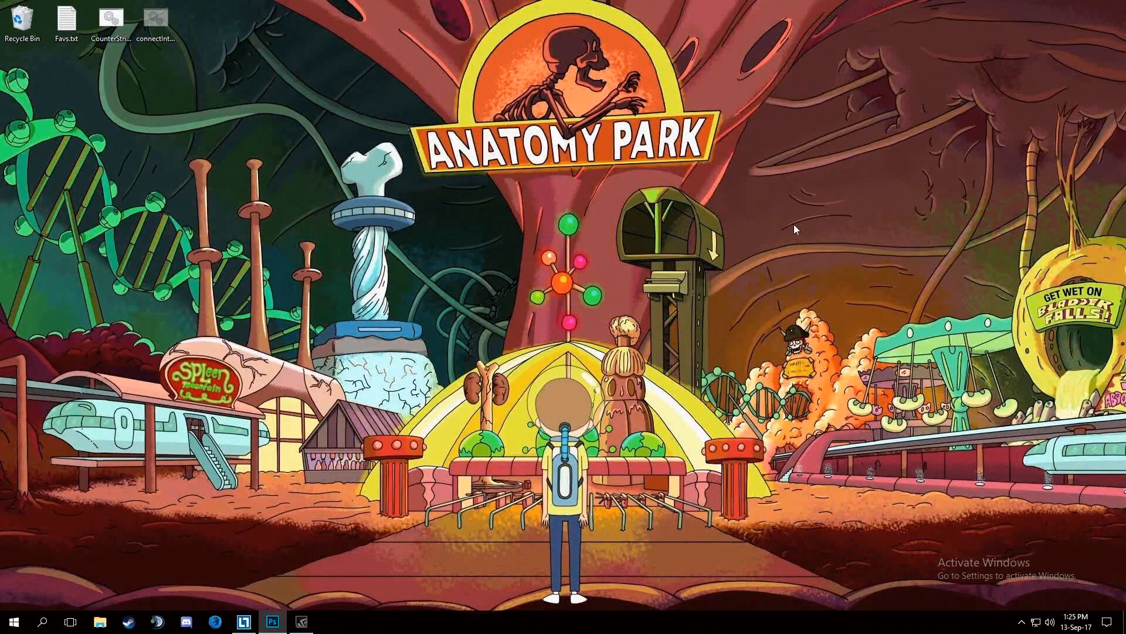